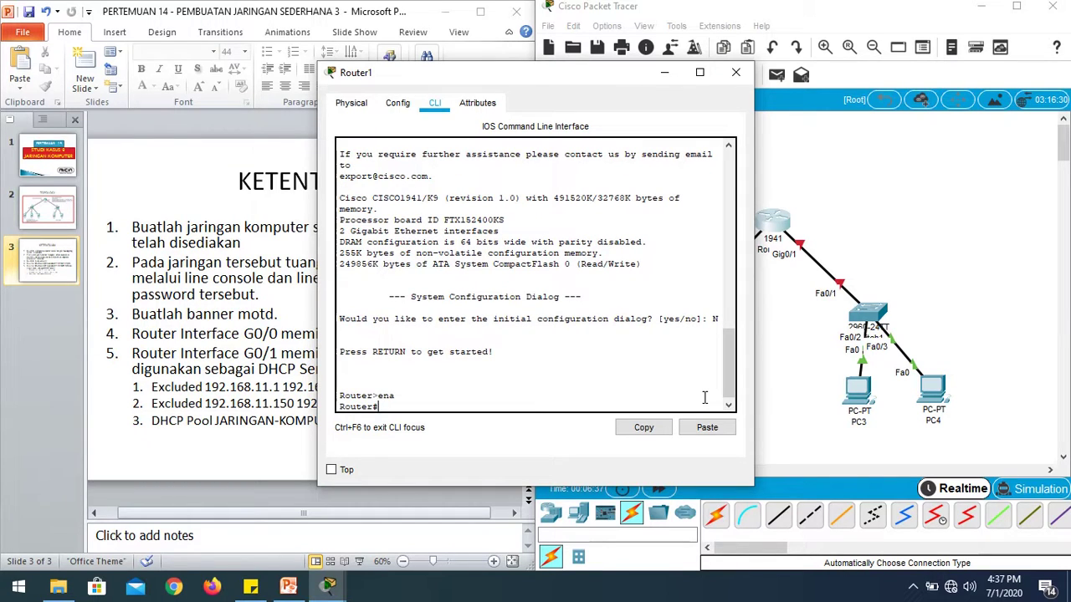
# Enter global configuration mode on the router with conf t.
pyautogui.write('host')
pyautogui.press('Tab')
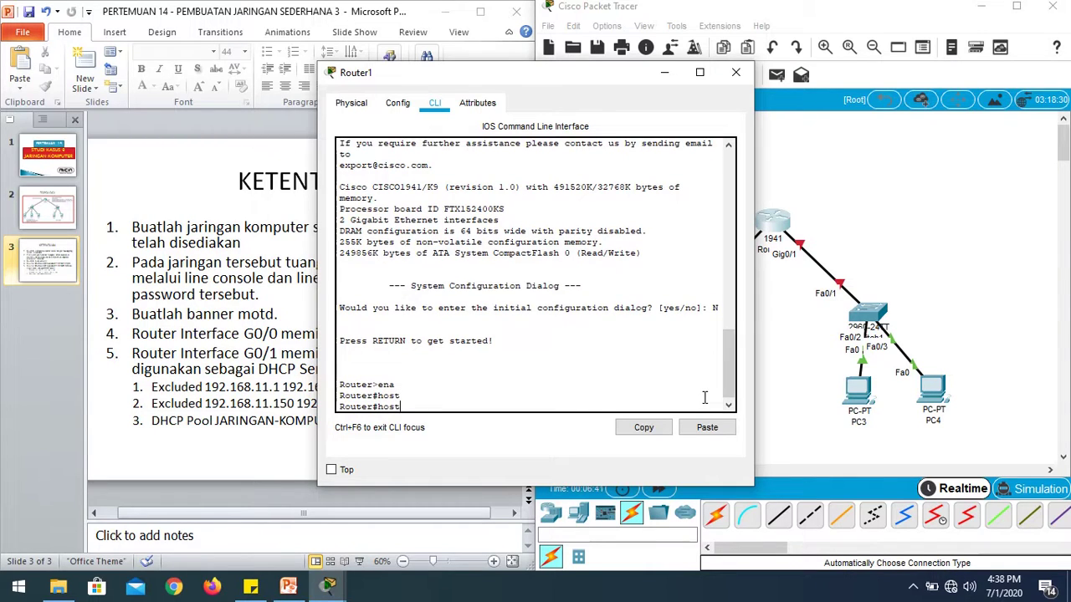
pyautogui.press('BackSpace')
pyautogui.press('BackSpace')
pyautogui.press('BackSpace')
pyautogui.write('conf t')
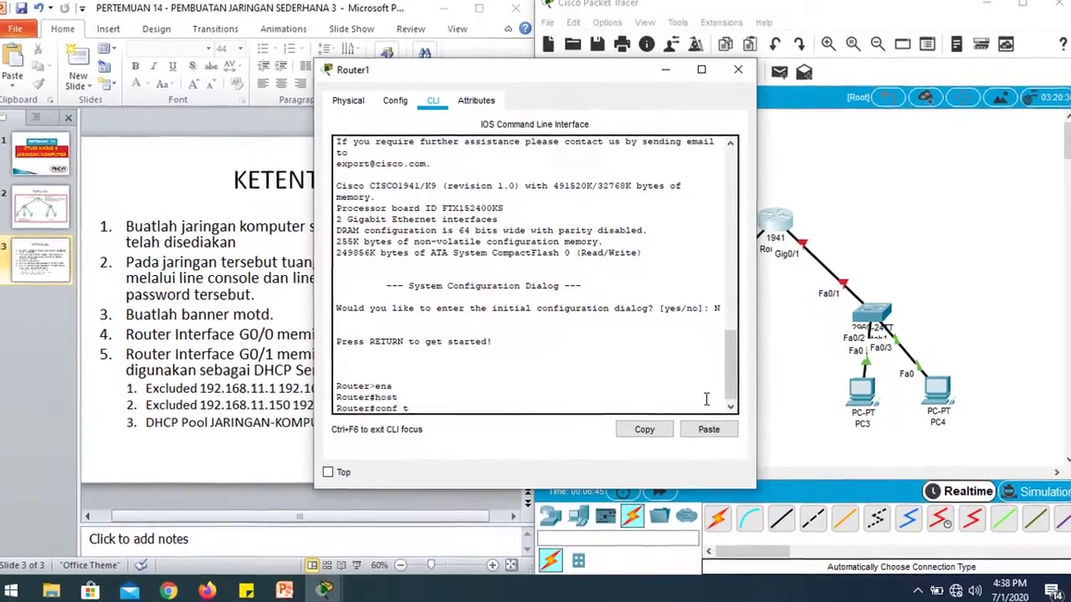
pyautogui.press('Return')
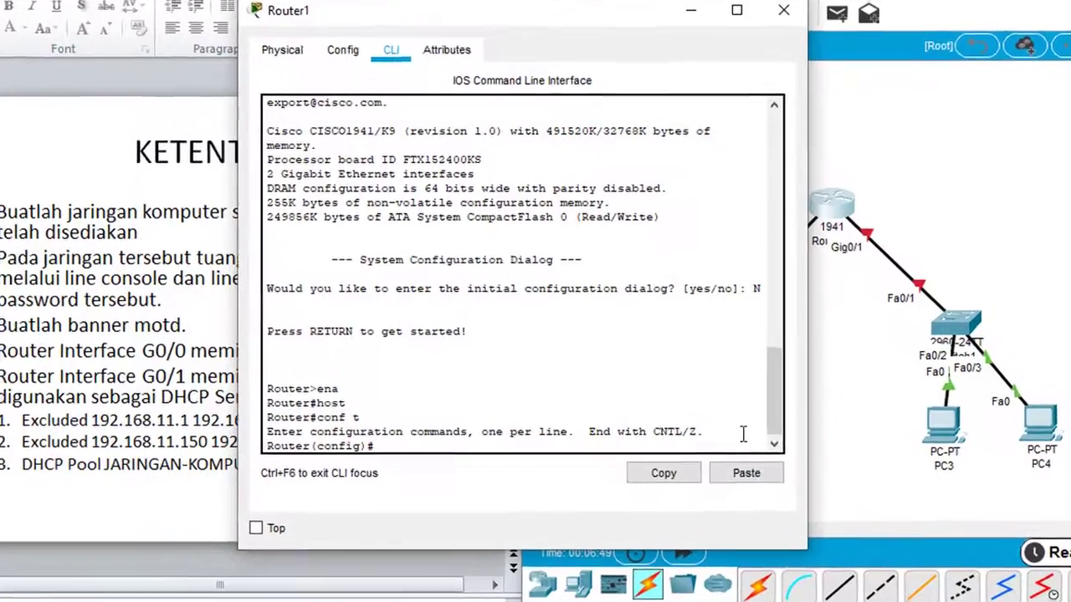
# Set the router's hostname to R1.
pyautogui.write('host')
pyautogui.press('Tab')
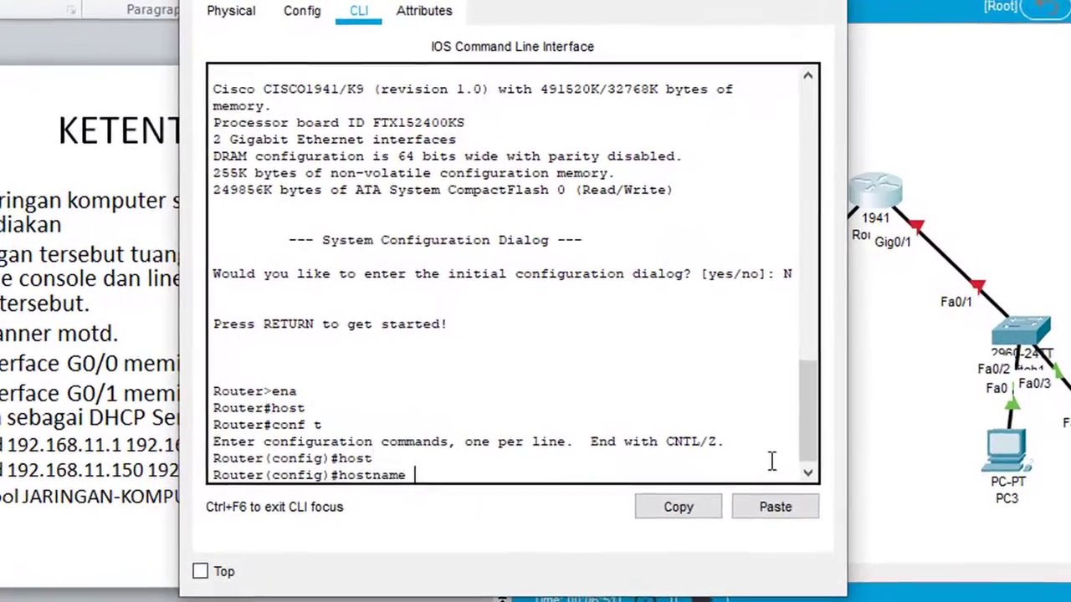
pyautogui.write('R1')
pyautogui.press('Return')
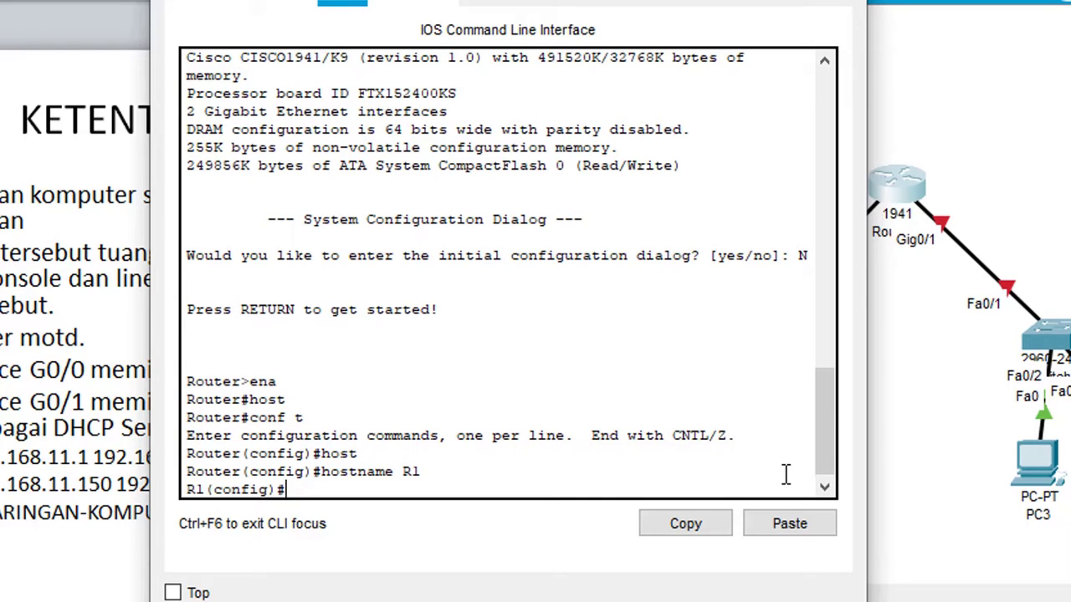
# Rename the router to a personal name, then begin the enable secret command.
pyautogui.write('HOST')
pyautogui.press('Tab')
pyautogui.write('FIRMAS')
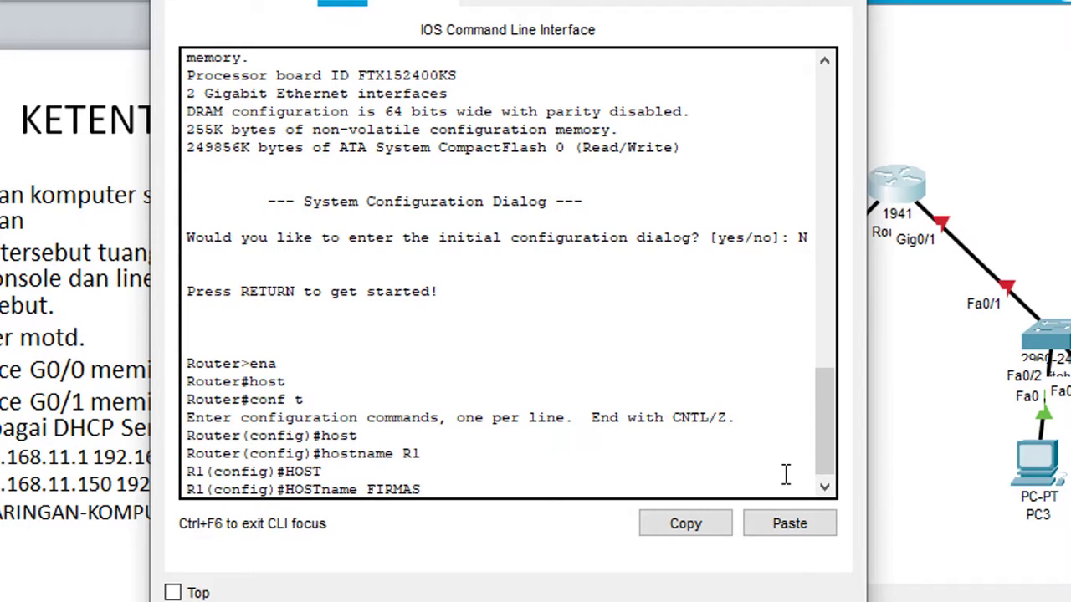
pyautogui.press('BackSpace')
pyautogui.write('NSYAH')
pyautogui.press('Return')
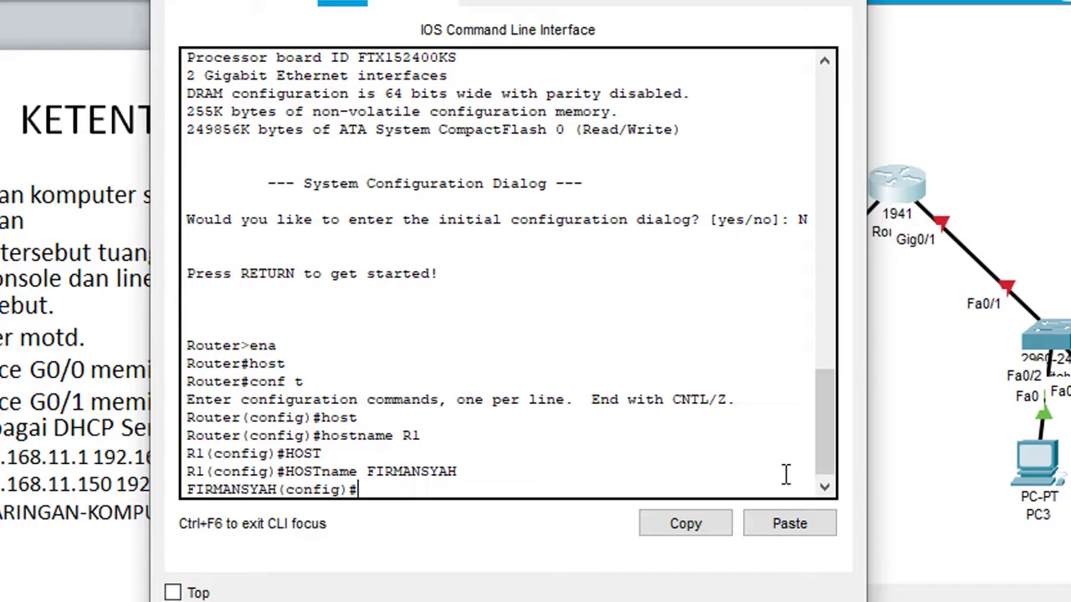
pyautogui.write('enable secret')
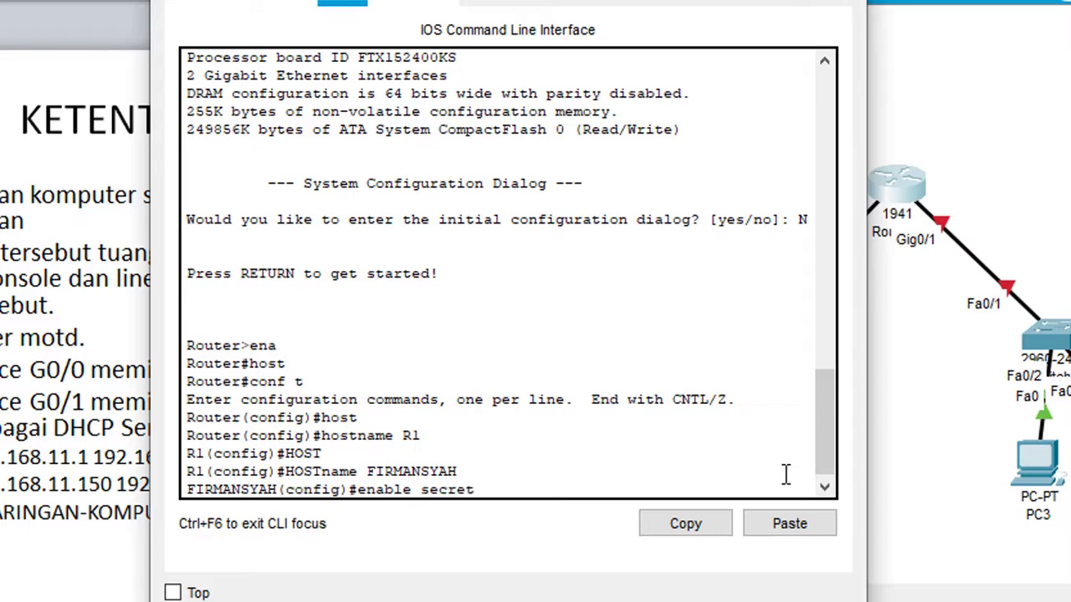
pyautogui.write(' cisco')
# Apply the enable secret password that protects privileged mode.
pyautogui.press('Return')
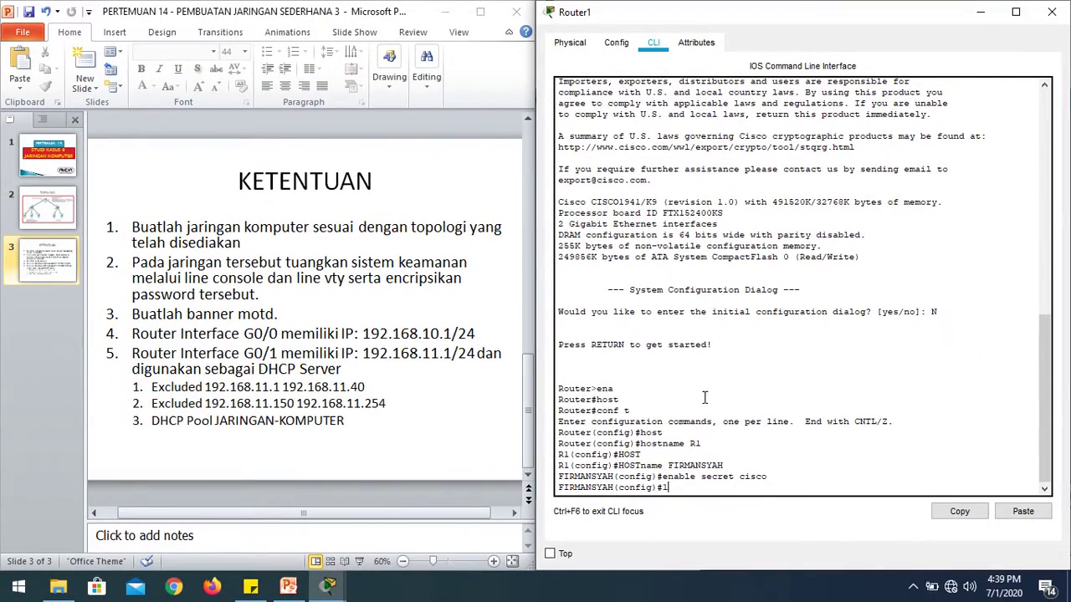
pyautogui.write('line console 0')
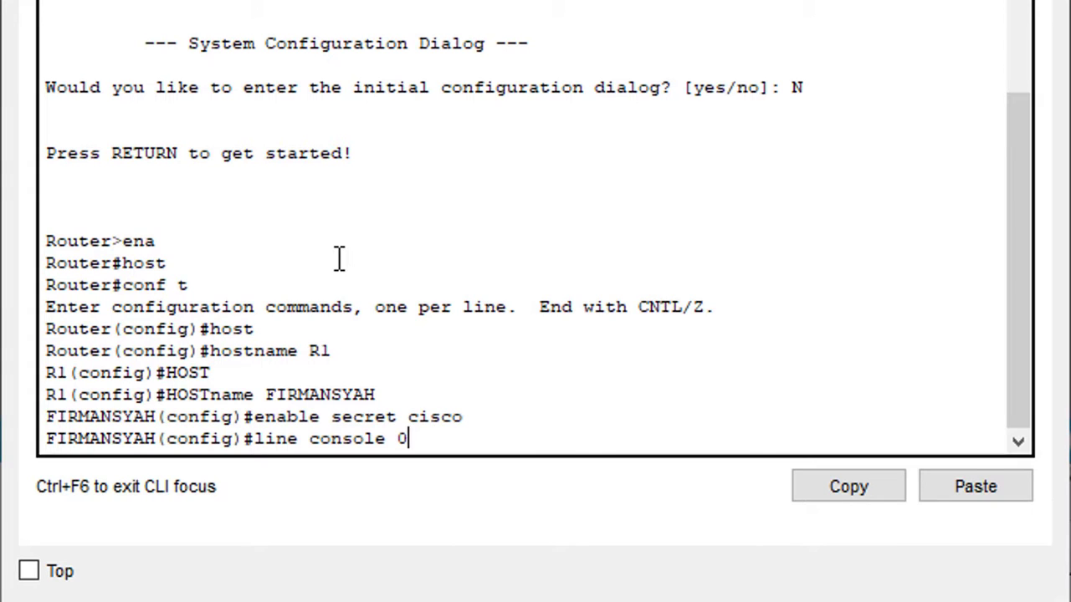
# Give console line 0 the chosen password.
pyautogui.press('Return')
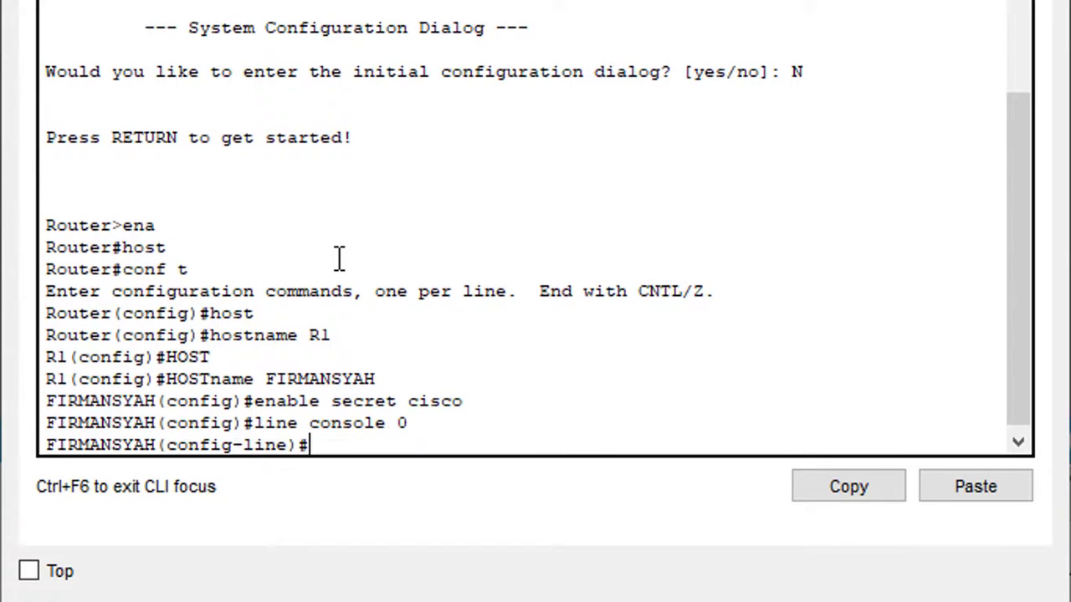
pyautogui.write('passwo')
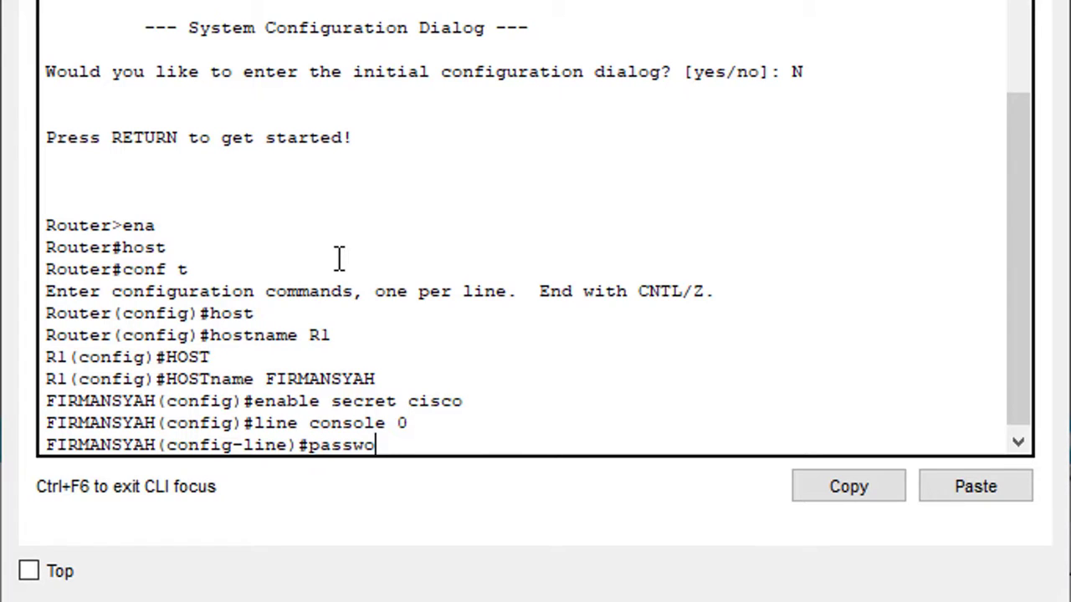
pyautogui.write('rd cisoc')
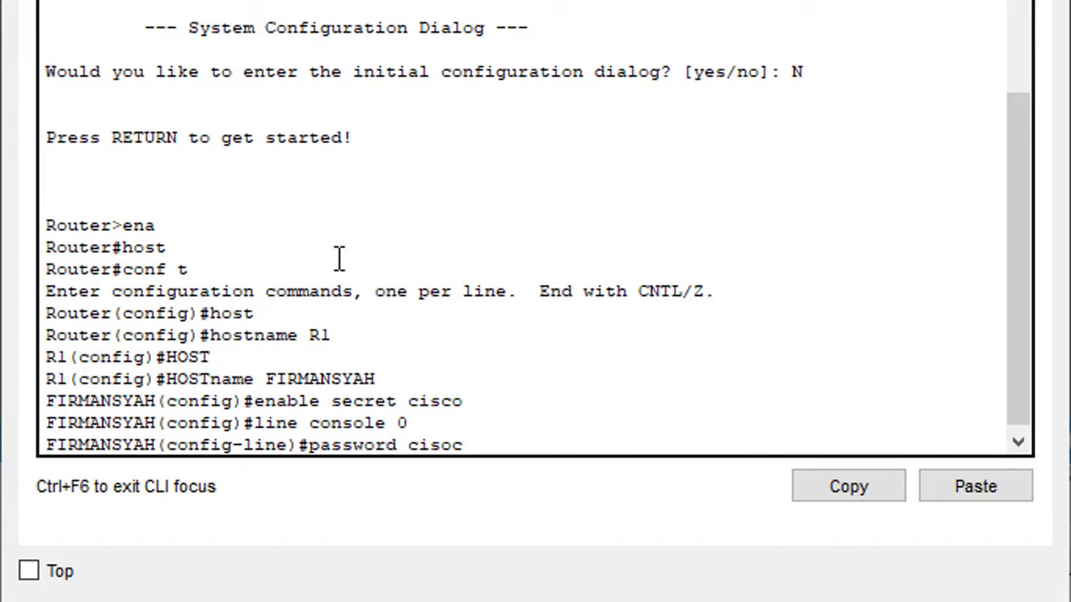
pyautogui.press('BackSpace')
pyautogui.write('co')
pyautogui.press('BackSpace')
pyautogui.press('BackSpace')
pyautogui.press('BackSpace')
pyautogui.write('co')
pyautogui.press('Return')
# Require login on the console line and return to global configuration.
pyautogui.write('login')
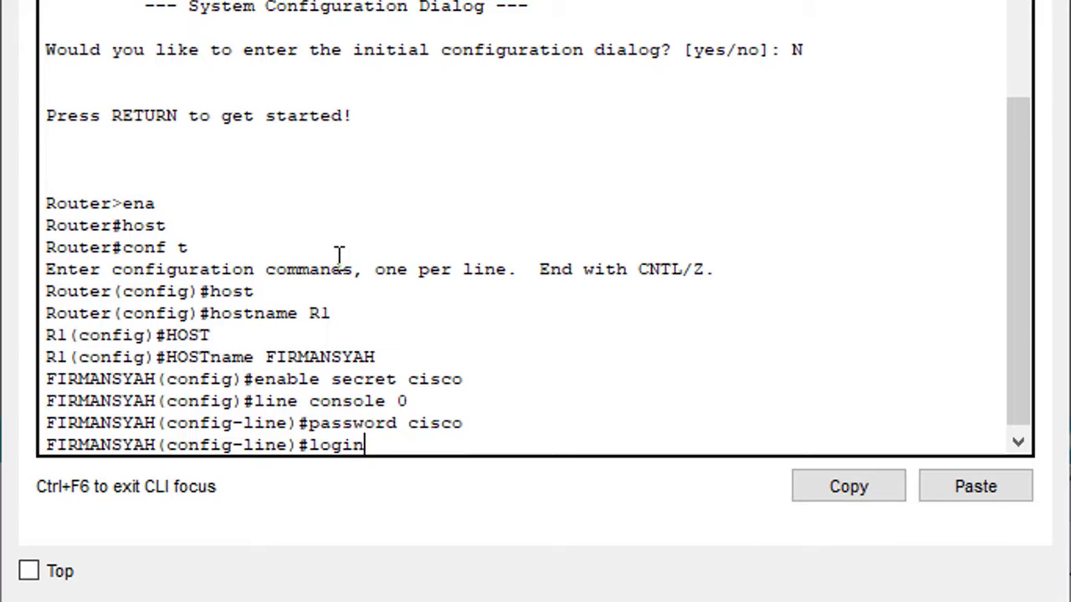
pyautogui.press('Return')
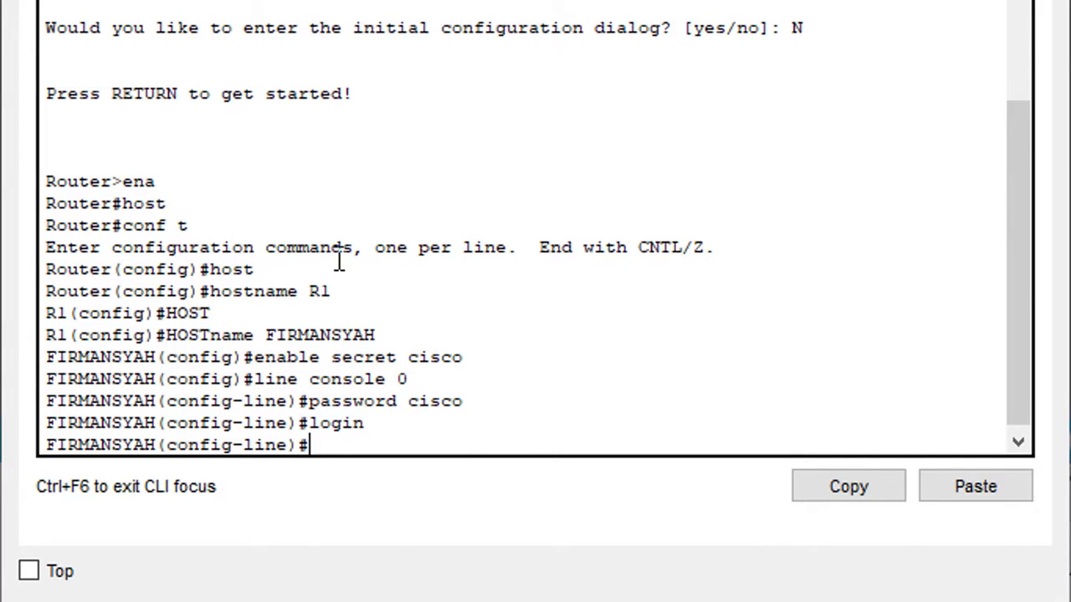
pyautogui.write('ex')
pyautogui.press('Return')
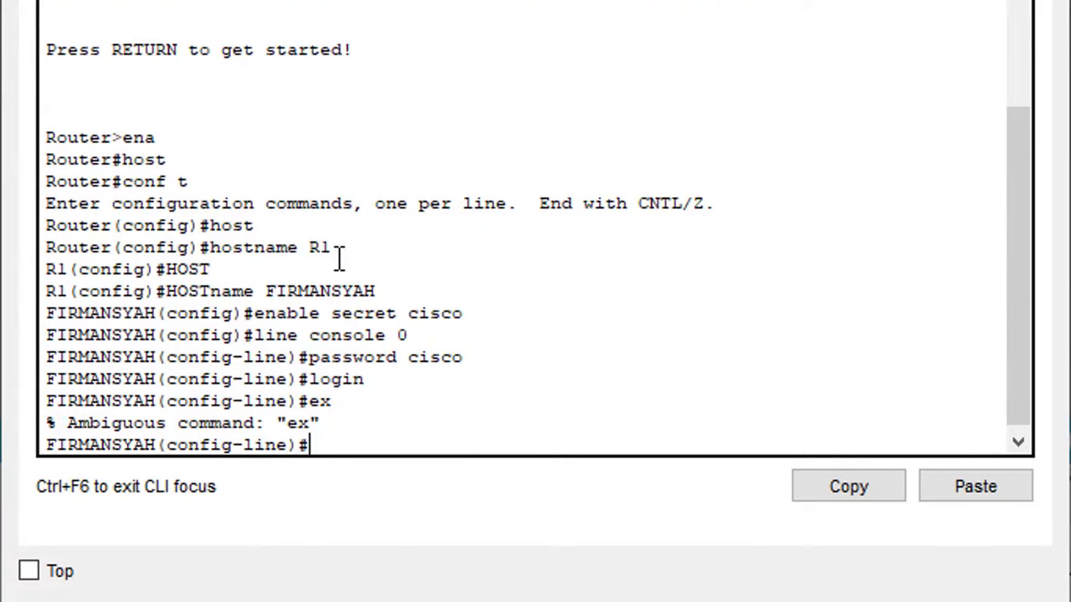
pyautogui.write('exit')
pyautogui.press('Return')
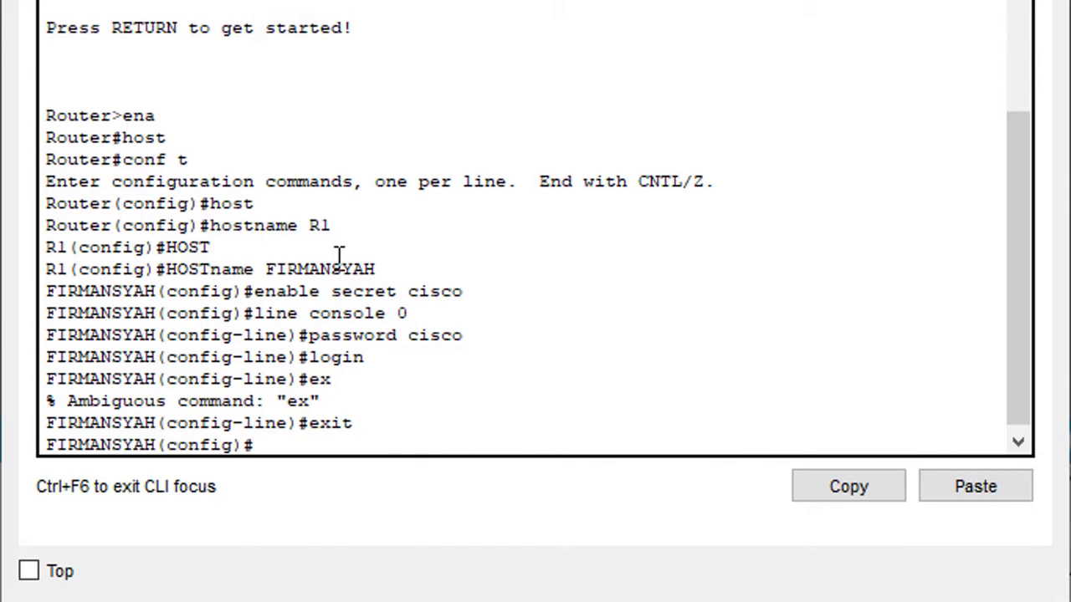
# Give vty lines 0 to 4 the chosen password.
pyautogui.write('line vty')
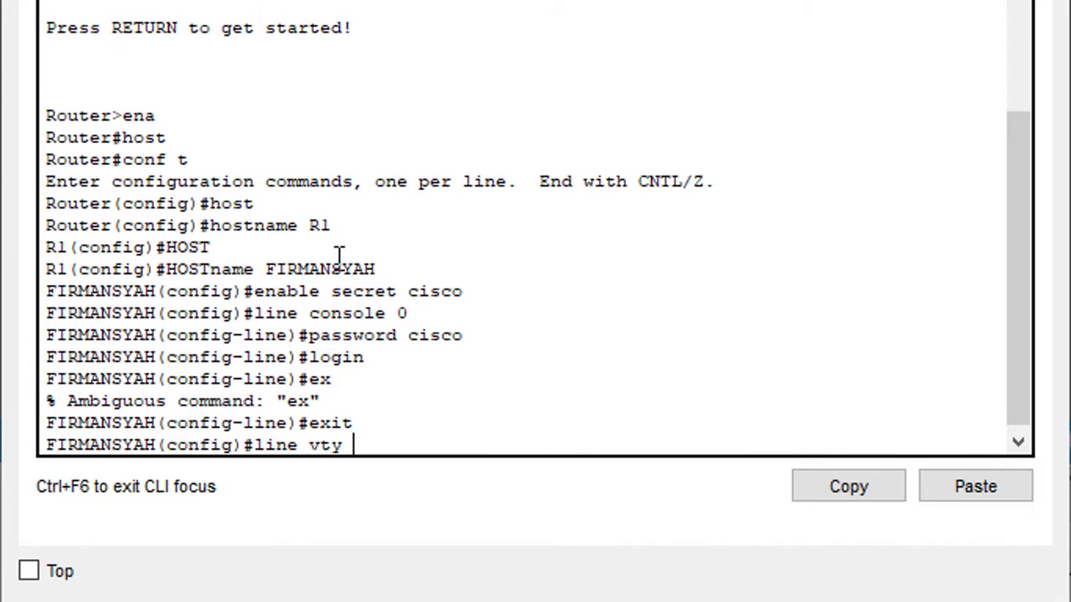
pyautogui.write(' 0 15')
pyautogui.press('BackSpace')
pyautogui.press('BackSpace')
pyautogui.write('4')
pyautogui.press('Return')
pyautogui.write('p')
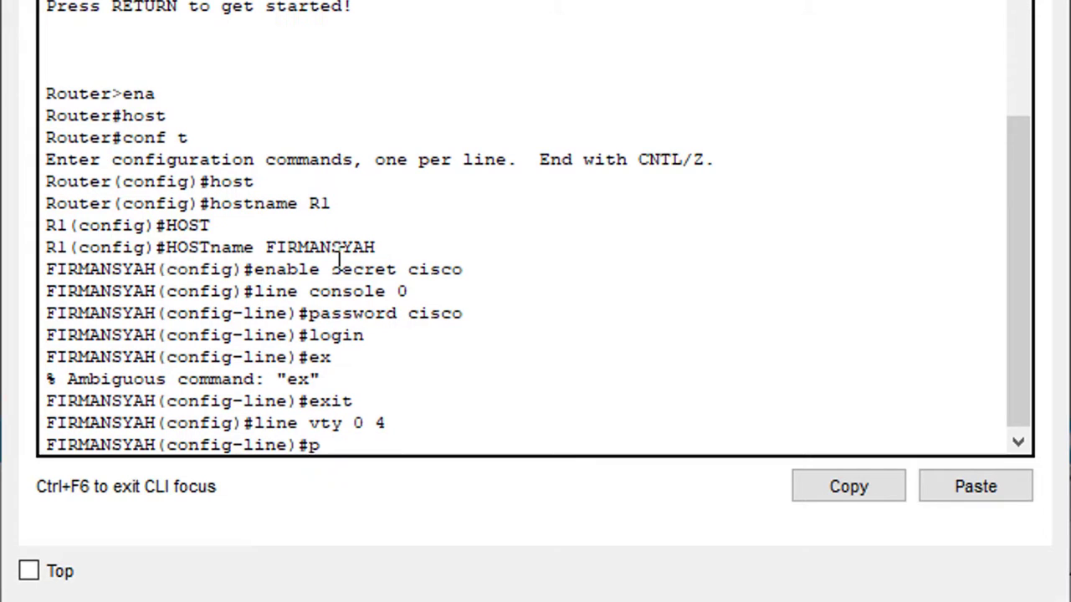
pyautogui.write('asswor')
pyautogui.press('BackSpace')
pyautogui.write('ord cisco')
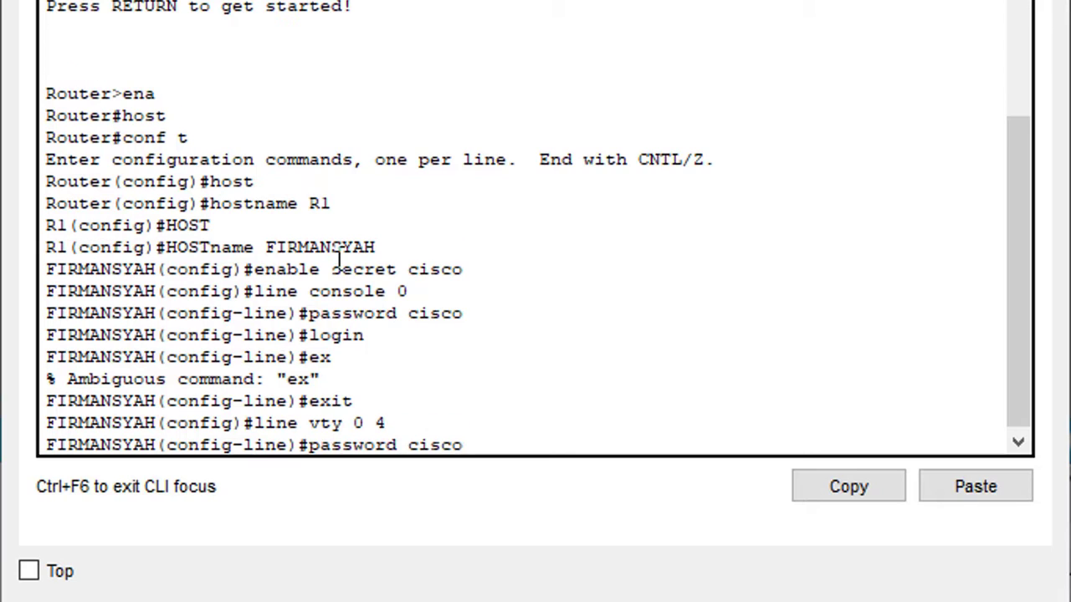
pyautogui.press('Return')
# Require login on the vty lines and return to privileged EXEC mode.
pyautogui.write('exit')
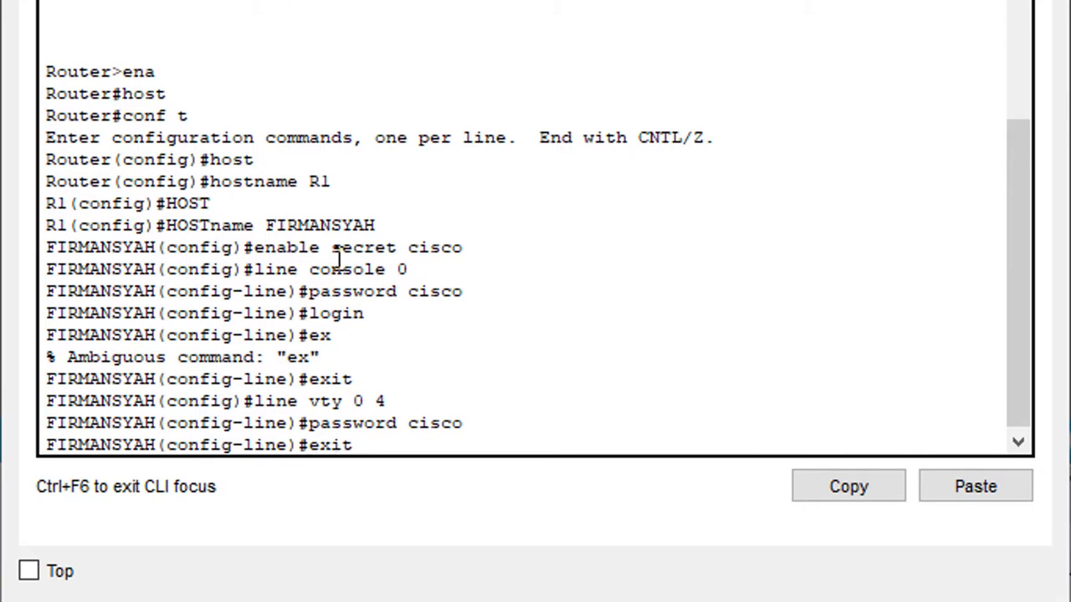
pyautogui.press('BackSpace')
pyautogui.press('BackSpace')
pyautogui.press('BackSpace')
pyautogui.press('BackSpace')
pyautogui.write('login')
pyautogui.press('Return')
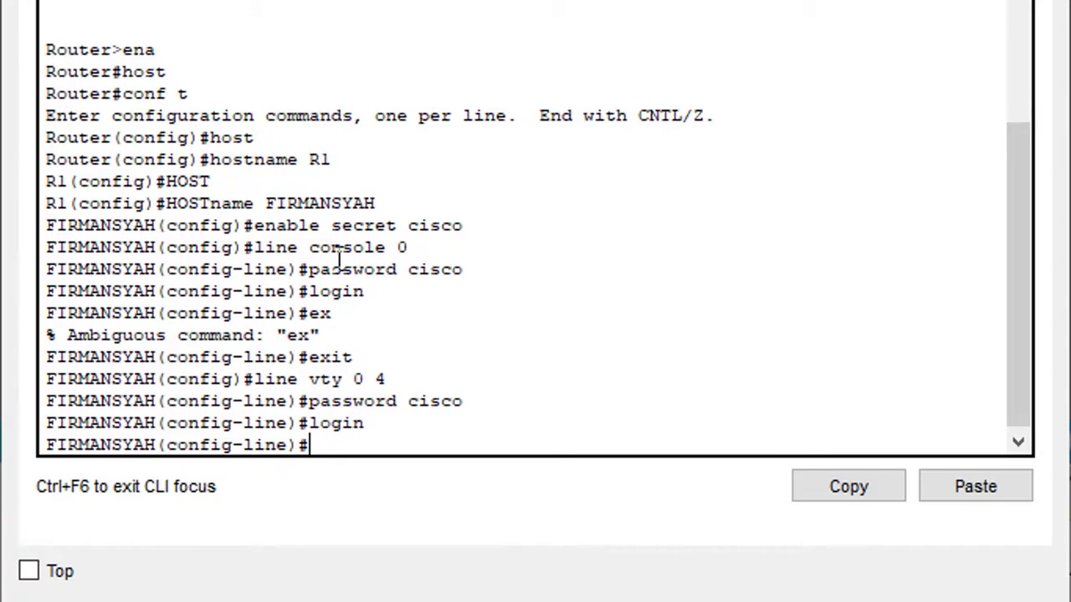
pyautogui.write('exit')
pyautogui.press('Return')
pyautogui.press('Return')
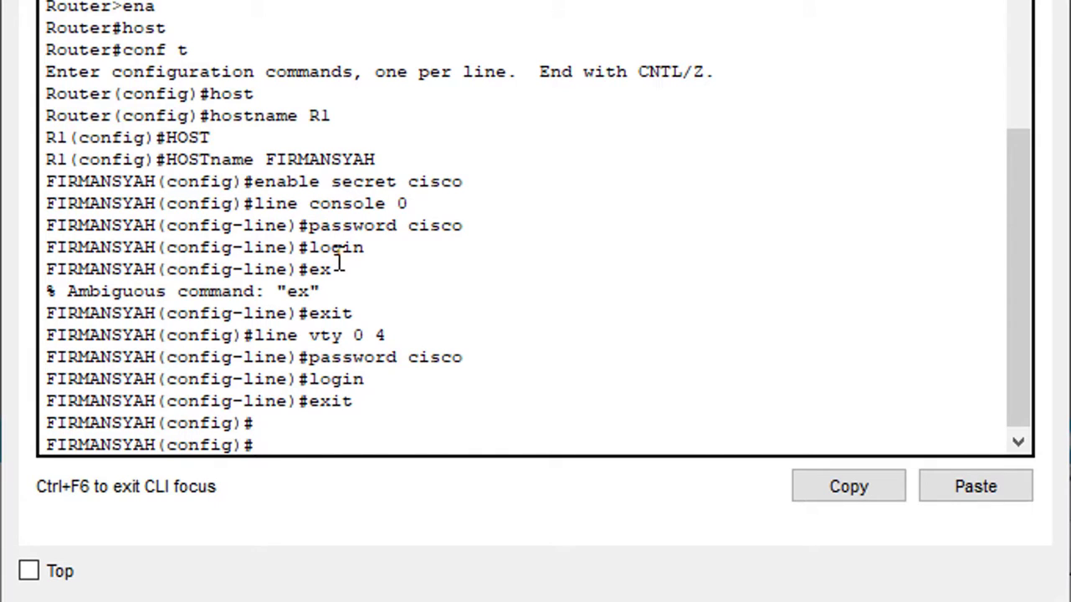
pyautogui.write('end')
pyautogui.press('Return')
# Show the running configuration and highlight the line vty 0 4 password and login entries.
pyautogui.write('sh run')
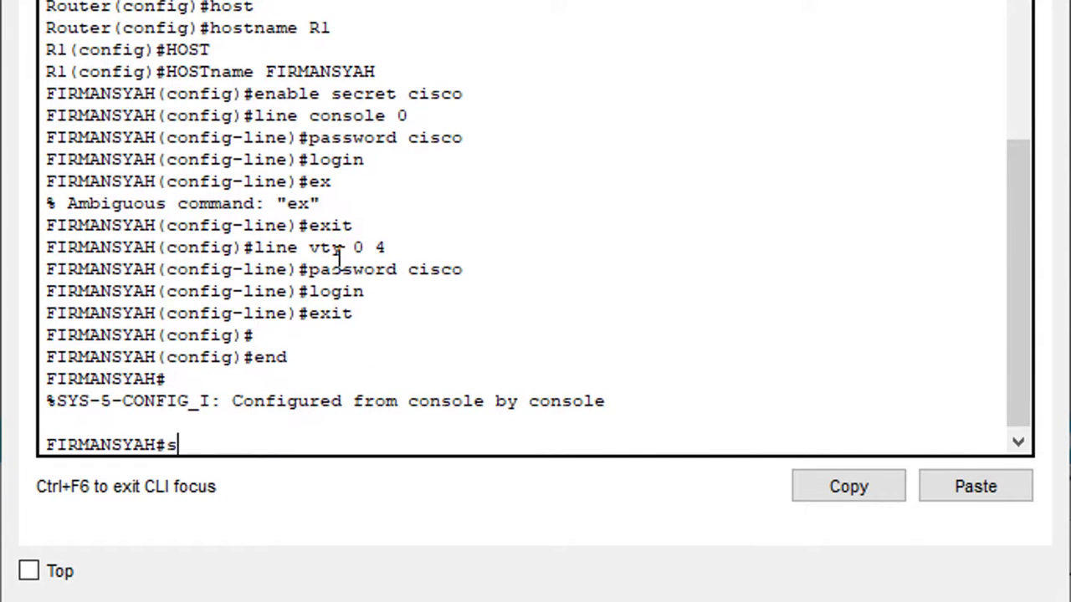
pyautogui.press('Return')
pyautogui.press('Return')
pyautogui.press('Return')
pyautogui.press('Return')
pyautogui.press('Return')
pyautogui.press('Return')
pyautogui.press('Return')
pyautogui.press('Return')
pyautogui.press('Return')
pyautogui.press('Return')
pyautogui.press('Return')
pyautogui.press('Return')
pyautogui.press('Return')
pyautogui.press('Return')
pyautogui.press('Return')
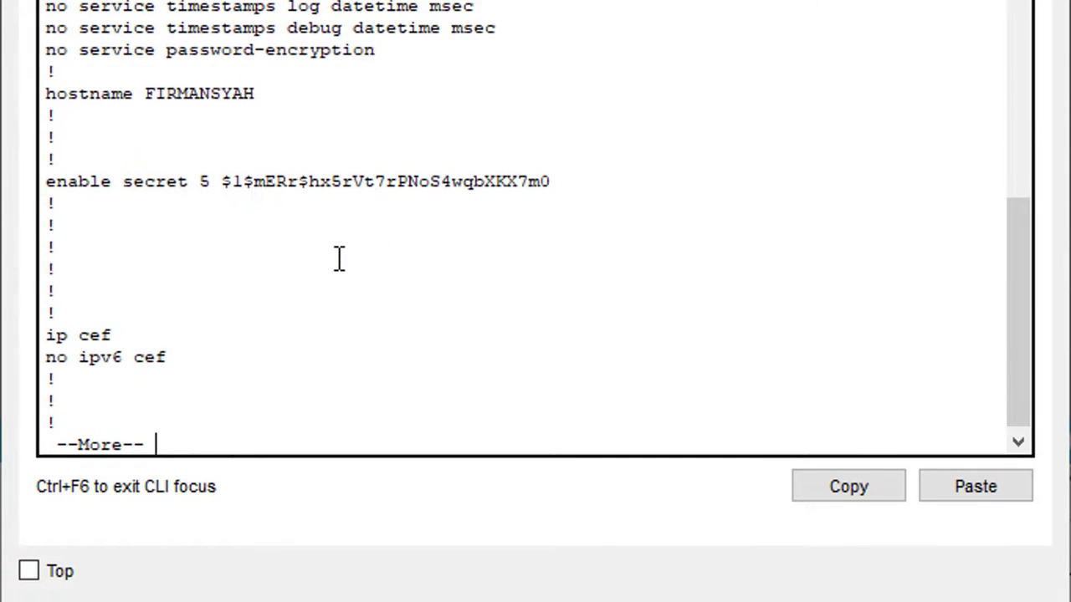
pyautogui.press('Return')
pyautogui.press('Return')
pyautogui.press('Return')
pyautogui.press('Return')
pyautogui.press('Return')
pyautogui.press('Return')
pyautogui.press('Return')
pyautogui.press('Return')
pyautogui.press('Return')
pyautogui.press('Return')
pyautogui.press('Return')
pyautogui.press('Return')
pyautogui.press('Return')
pyautogui.press('Return')
pyautogui.press('Return')
pyautogui.press('Return')
pyautogui.press('Return')
pyautogui.press('Return')
pyautogui.press('Return')
pyautogui.press('Return')
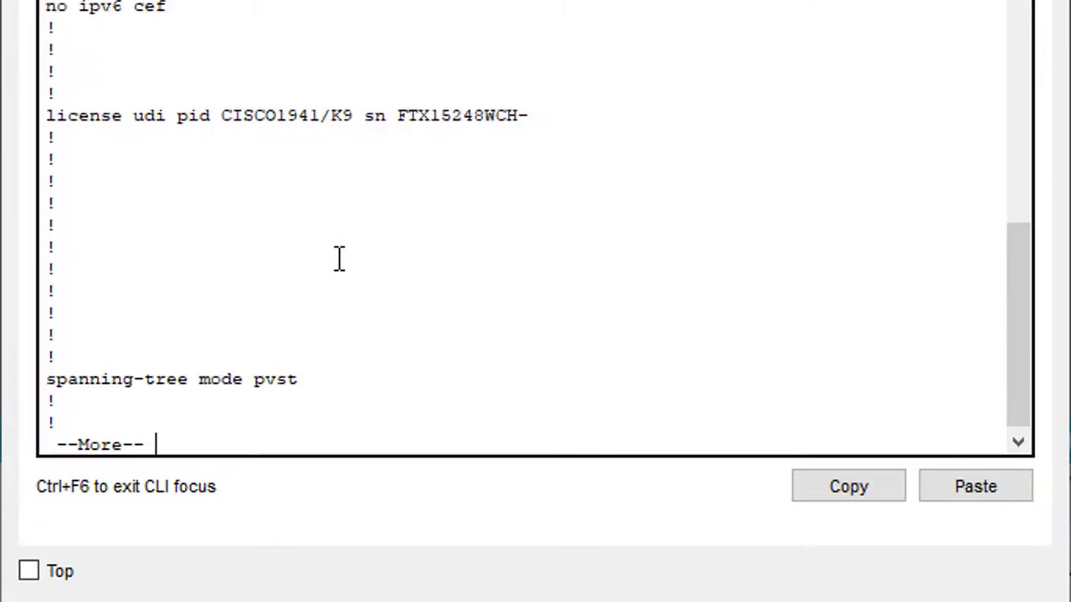
pyautogui.press('Return')
pyautogui.press('Return')
pyautogui.press('Return')
pyautogui.press('Return')
pyautogui.press('Return')
pyautogui.press('Return')
pyautogui.press('Return')
pyautogui.press('Return')
pyautogui.press('Return')
pyautogui.press('Return')
pyautogui.press('Return')
pyautogui.press('Return')
pyautogui.press('Return')
pyautogui.press('Return')
pyautogui.press('Return')
pyautogui.press('Return')
pyautogui.press('Return')
pyautogui.press('Return')
pyautogui.press('Return')
pyautogui.press('Return')
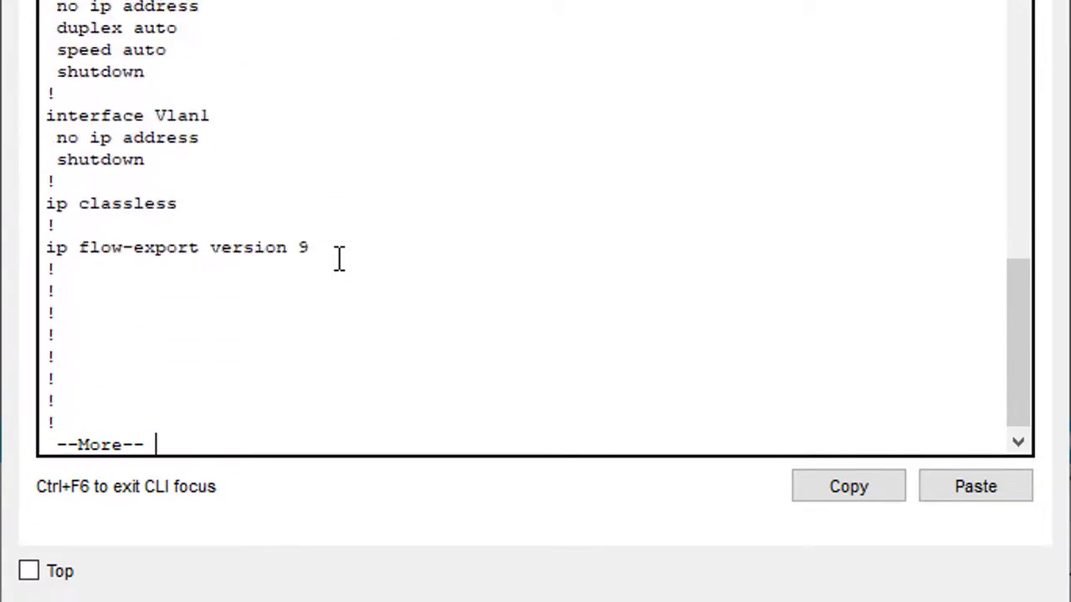
pyautogui.press('Return')
pyautogui.press('Return')
pyautogui.press('Return')
pyautogui.press('Return')
pyautogui.press('Return')
pyautogui.press('Return')
pyautogui.press('Return')
pyautogui.press('Return')
pyautogui.press('Return')
pyautogui.press('Return')
pyautogui.press('Return')
pyautogui.press('Return')
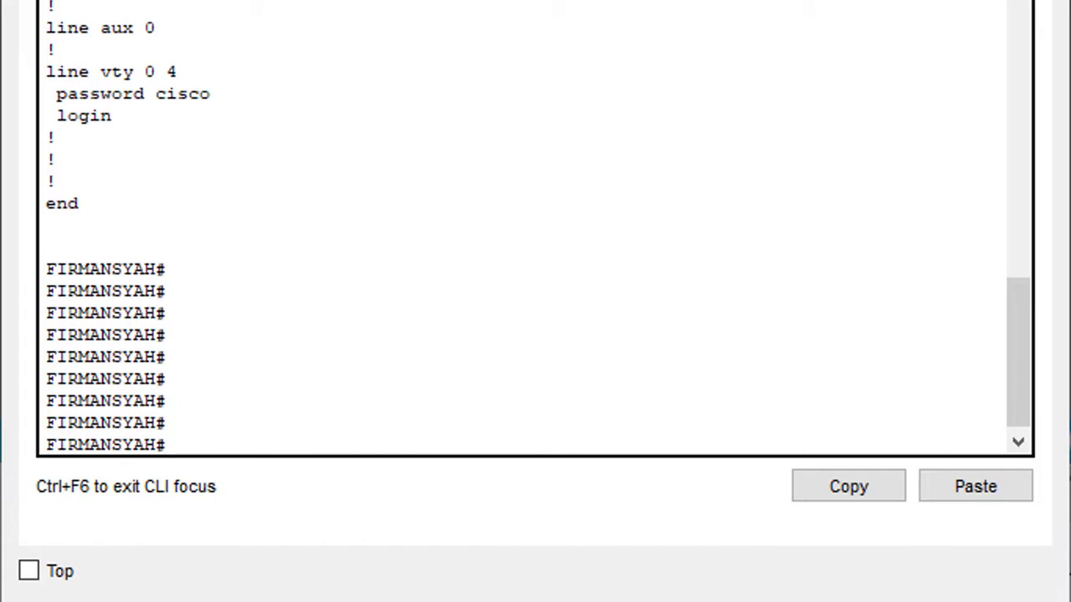
pyautogui.moveTo(47, 72); pyautogui.dragTo(229, 98)
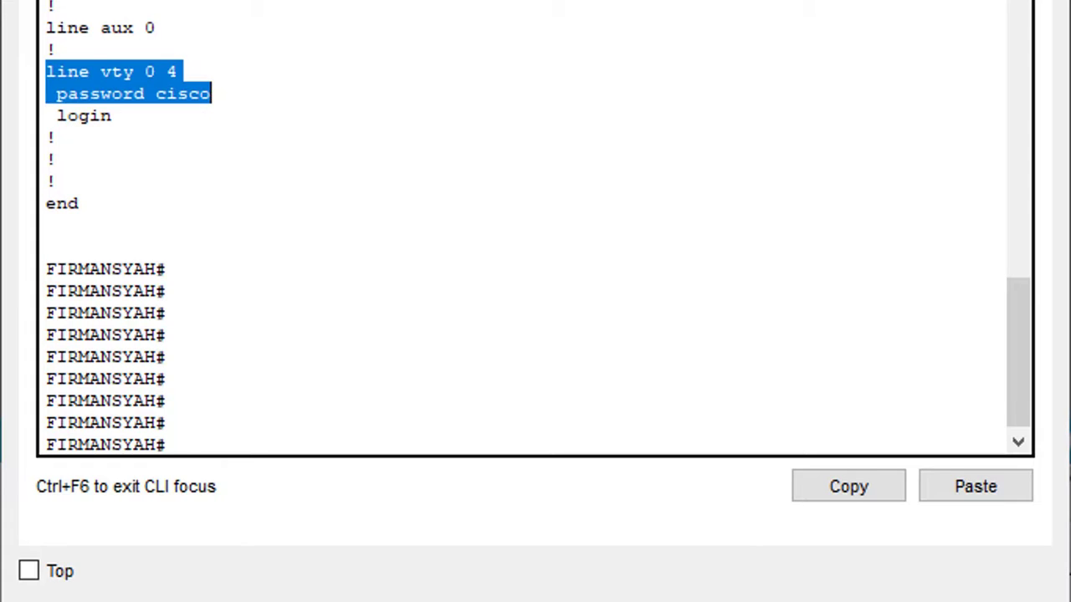
pyautogui.click(231, 414)
# Enable service password-encryption in global configuration, then return to the privileged prompt.
pyautogui.write('conf t')
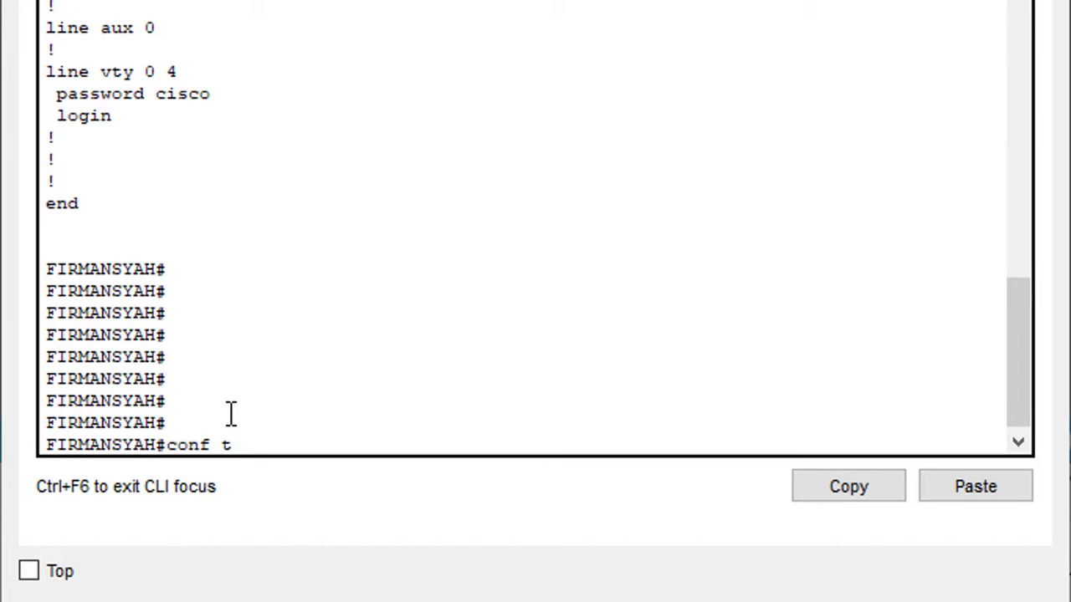
pyautogui.press('Return')
pyautogui.write('ser')
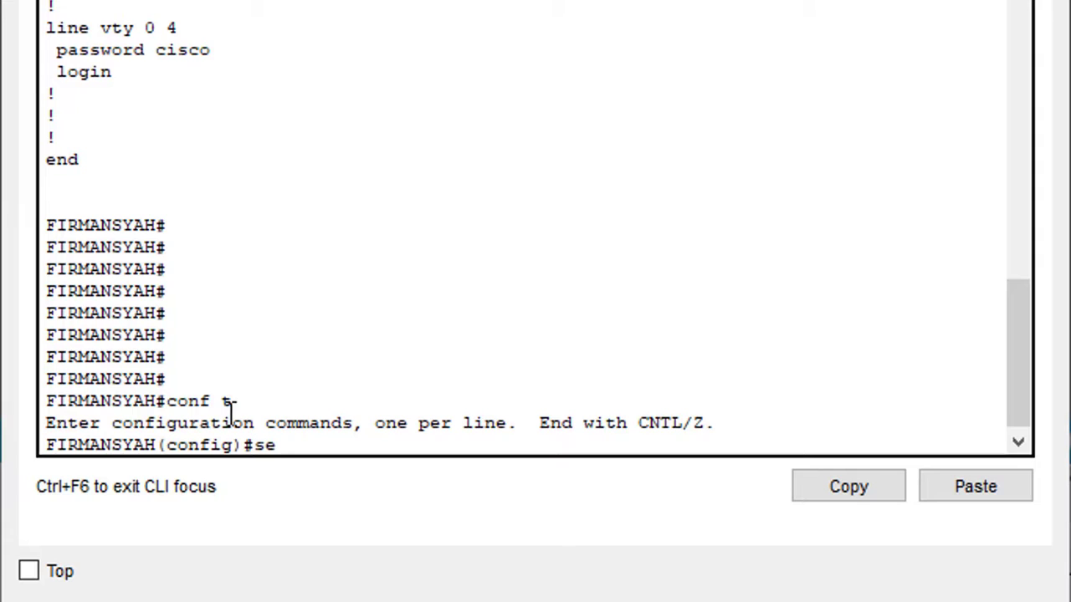
pyautogui.press('Tab')
pyautogui.write('pas')
pyautogui.press('Tab')
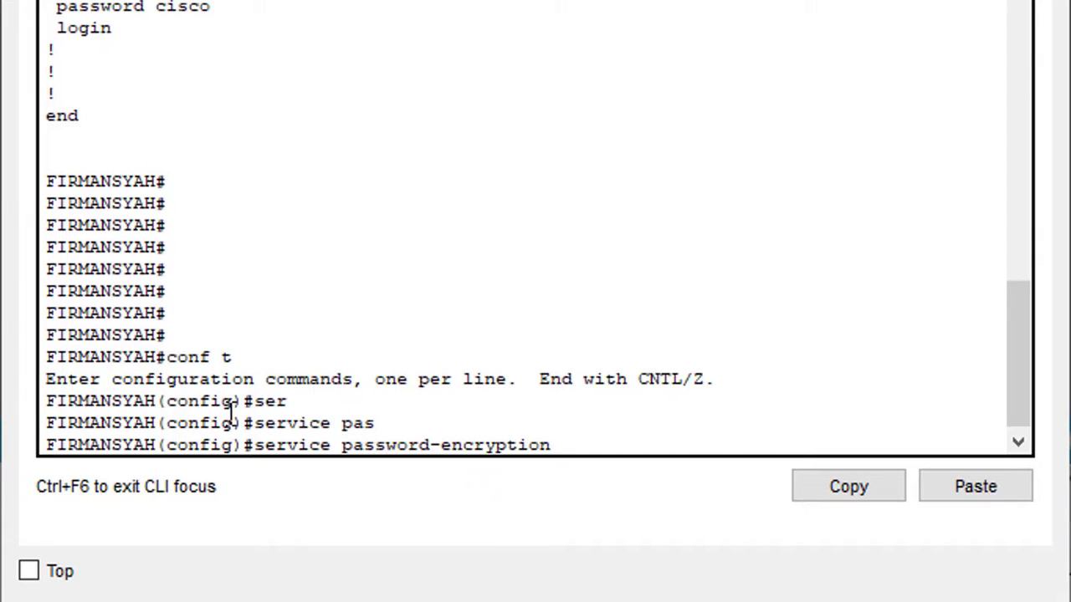
pyautogui.press('Return')
pyautogui.press('Return')
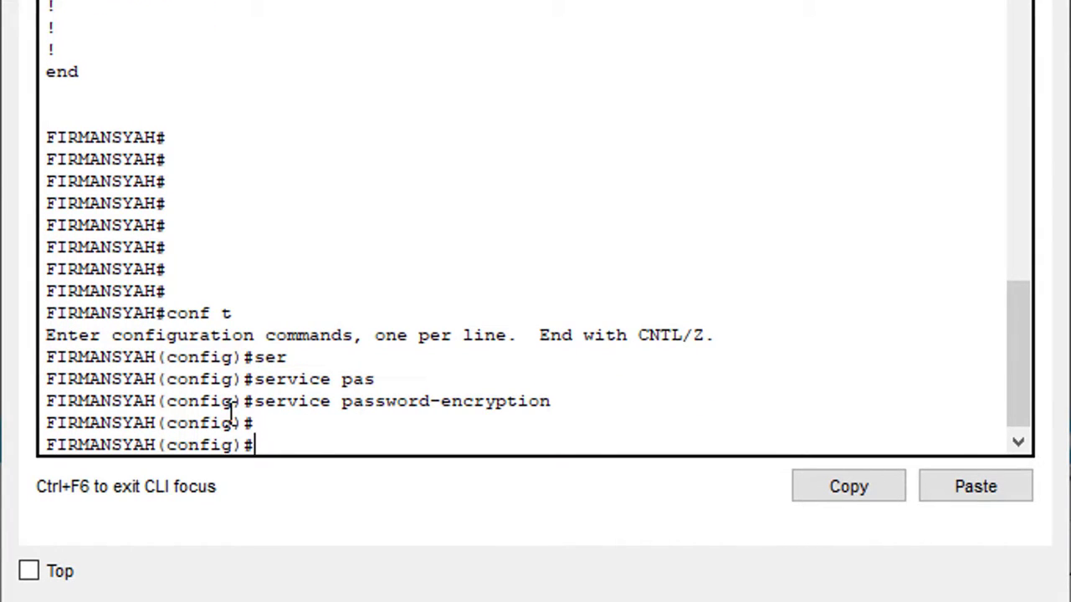
pyautogui.write('end')
pyautogui.press('Return')
pyautogui.press('Return')
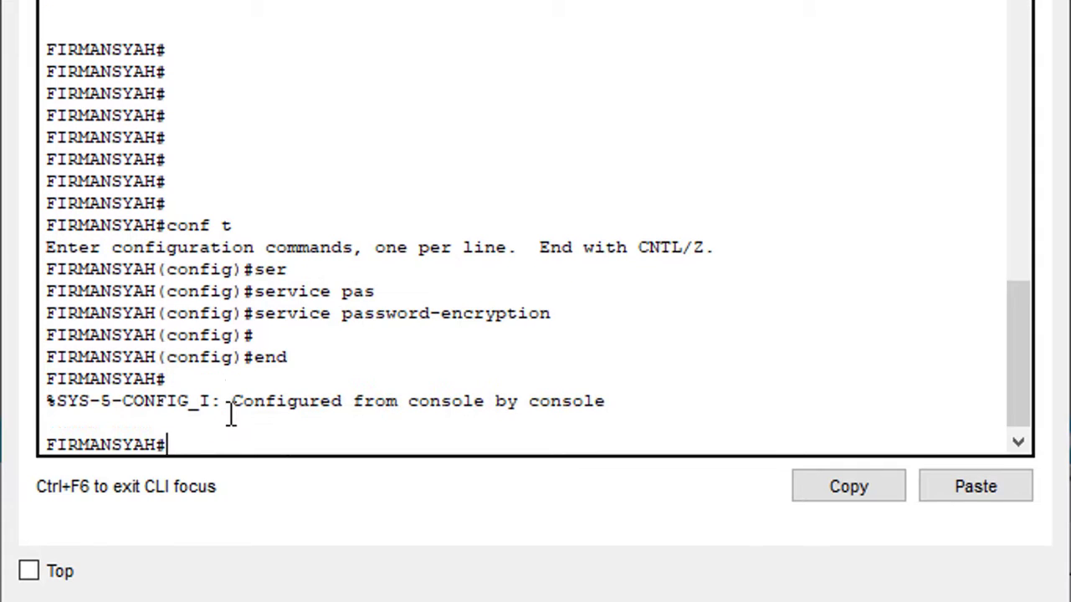
pyautogui.write('sh ru')
pyautogui.press('Return')
# Page through sh run and highlight the type 7 encrypted console and vty passwords.
pyautogui.press('Return')
pyautogui.press('Return')
pyautogui.press('Return')
pyautogui.press('Return')
pyautogui.press('Return')
pyautogui.press('Return')
pyautogui.press('Return')
pyautogui.press('Return')
pyautogui.press('Return')
pyautogui.press('Return')
pyautogui.press('Return')
pyautogui.press('Return')
pyautogui.press('Return')
pyautogui.press('Return')
pyautogui.press('Return')
pyautogui.press('Return')
pyautogui.press('Return')
pyautogui.press('Return')
pyautogui.press('Return')
pyautogui.press('Return')
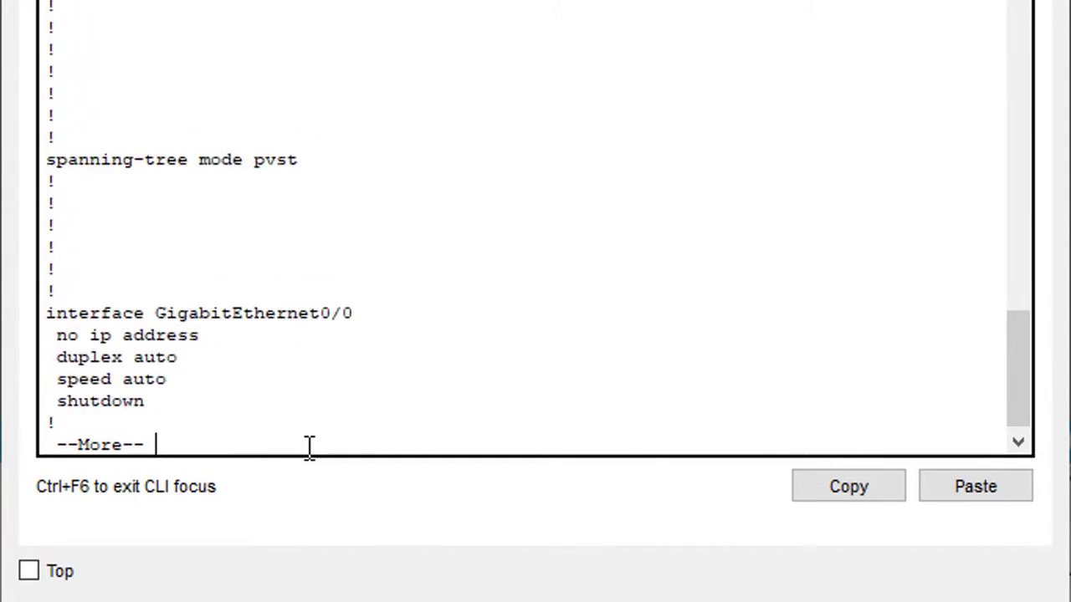
pyautogui.press('Return')
pyautogui.press('Return')
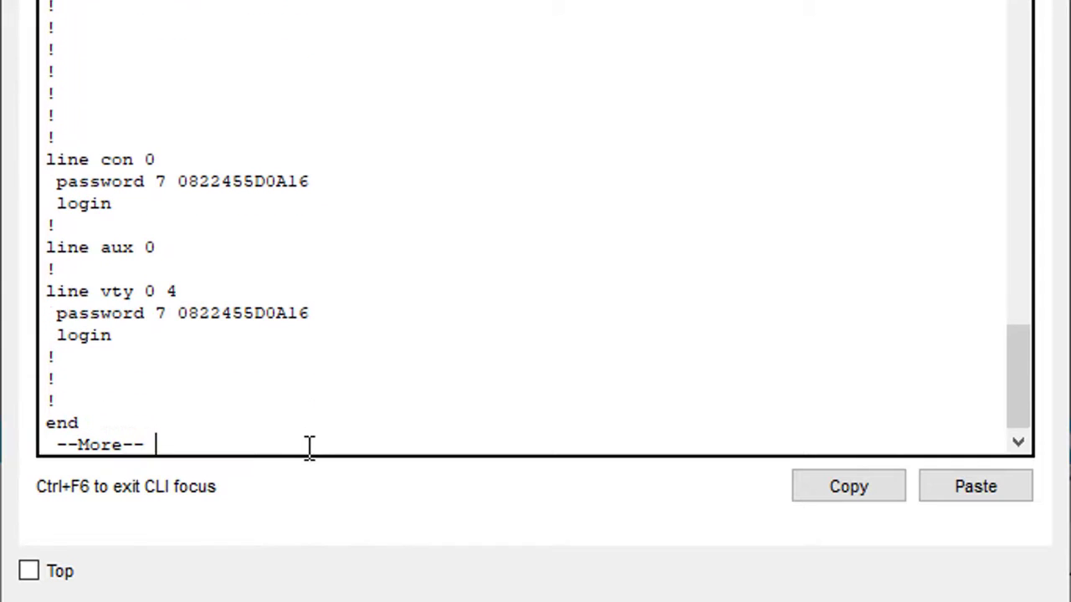
pyautogui.moveTo(309, 180); pyautogui.dragTo(180, 185)
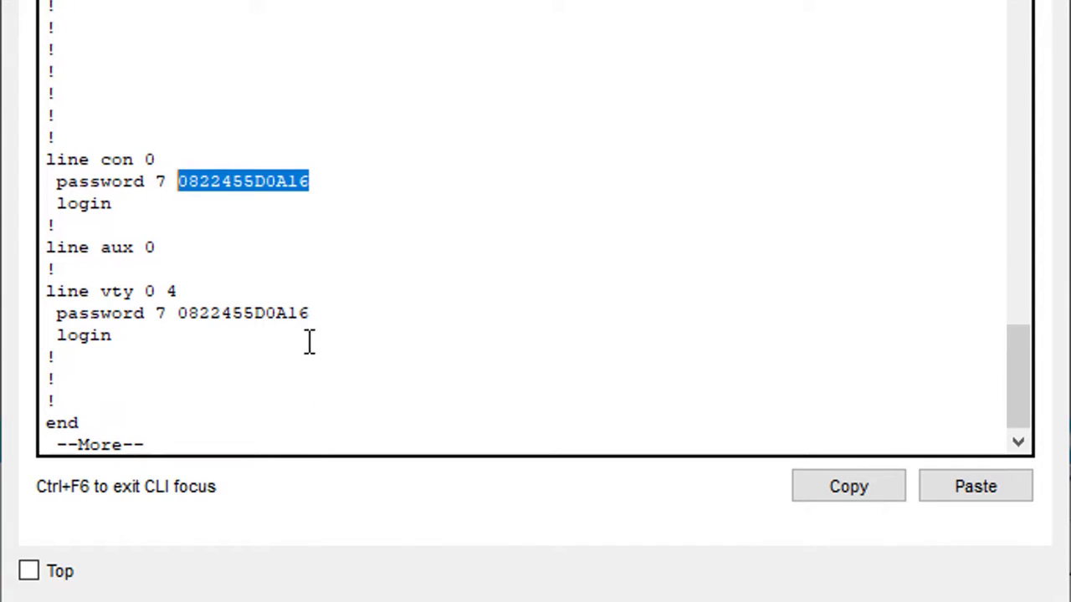
pyautogui.moveTo(308, 313); pyautogui.dragTo(179, 327)
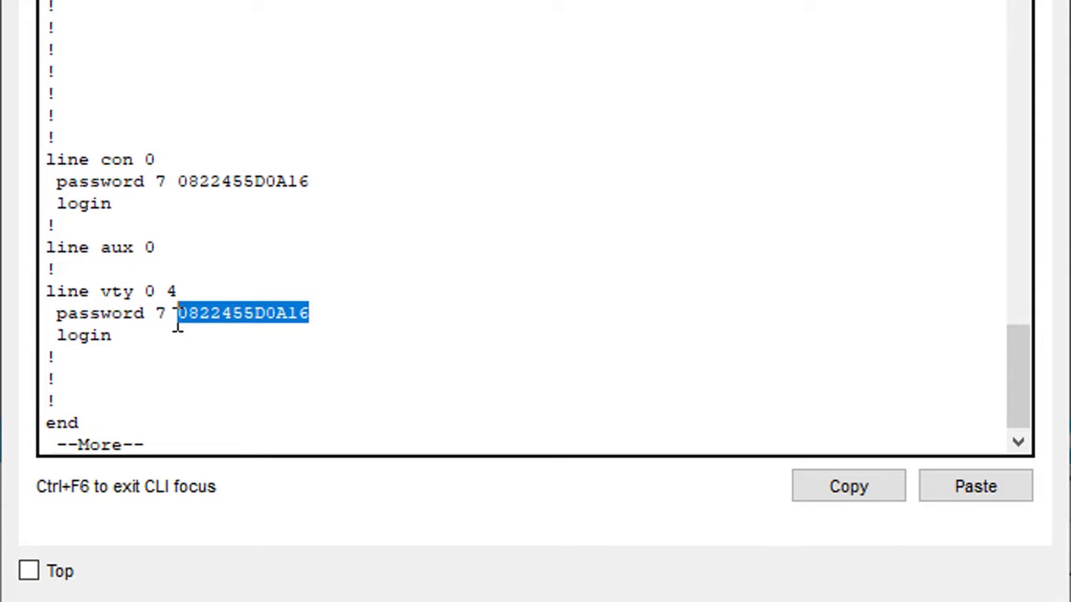
pyautogui.click(184, 441)
pyautogui.press('Return')
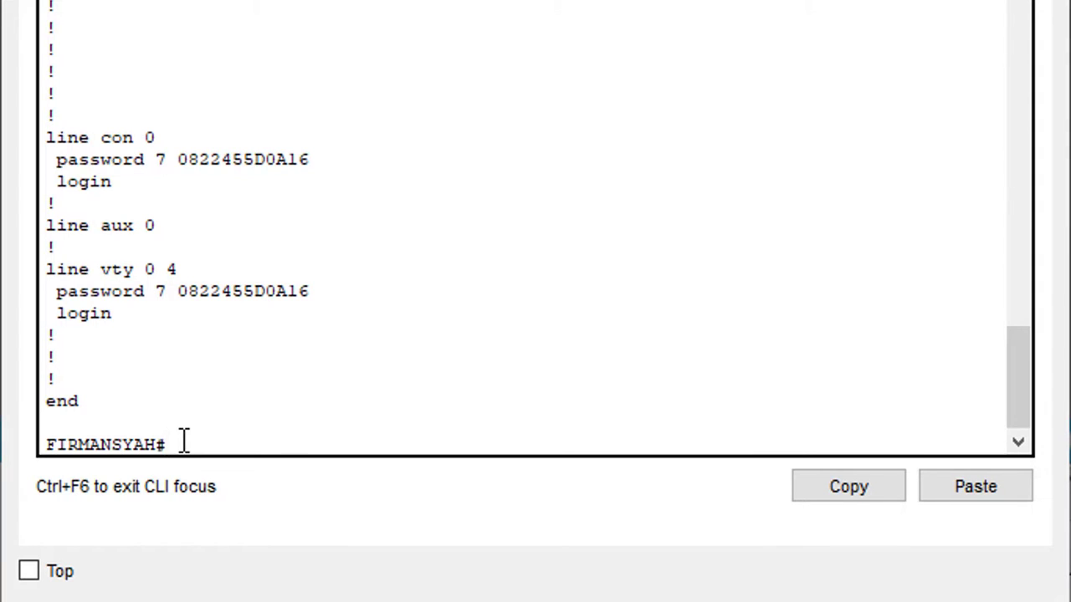
# Set a banner motd reading "SELAMAT DATANG" followed by the user's name.
pyautogui.write('conf t')
pyautogui.press('Return')
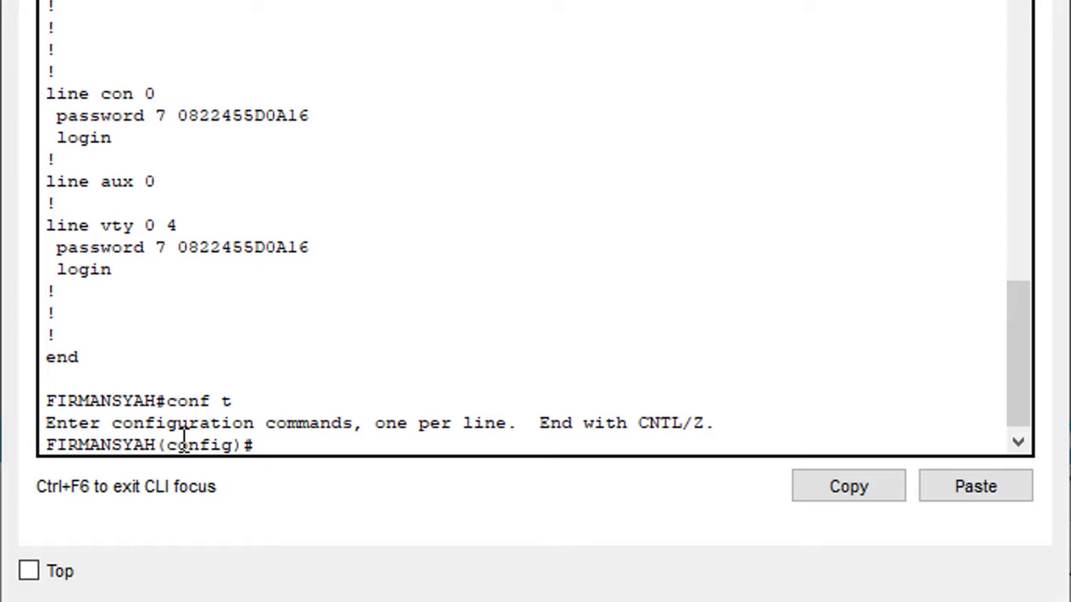
pyautogui.write('banner mo')
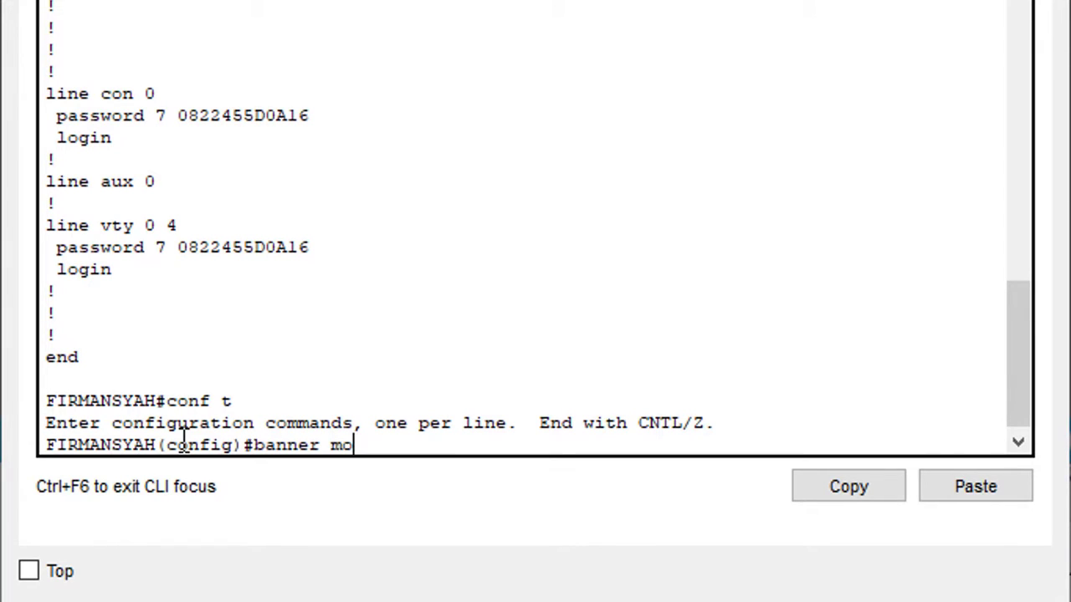
pyautogui.write('td "SELAMAT DATAN')
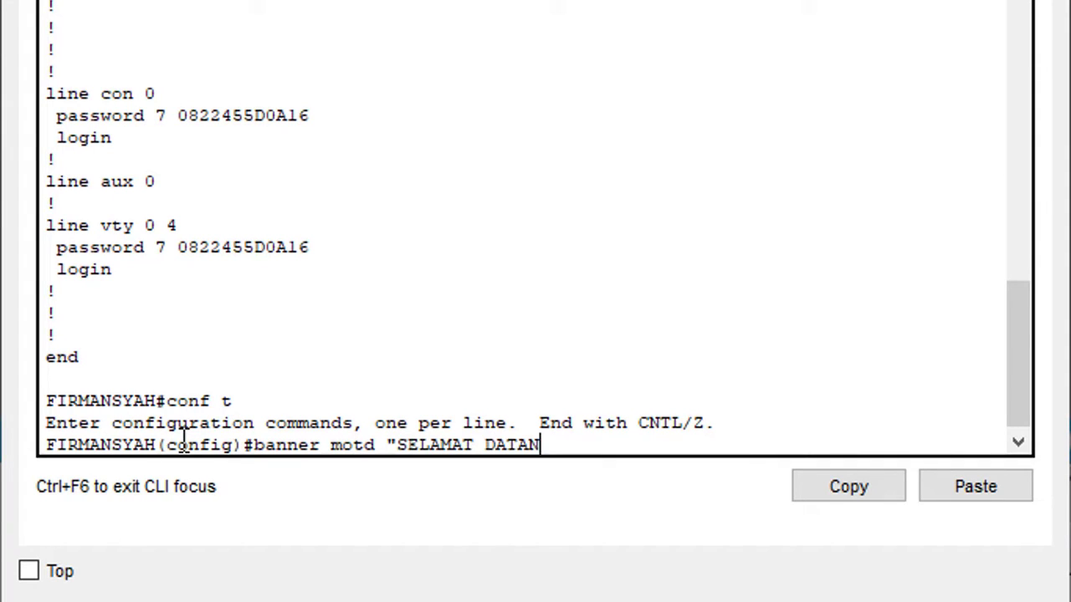
pyautogui.write('G FIRMANSA')
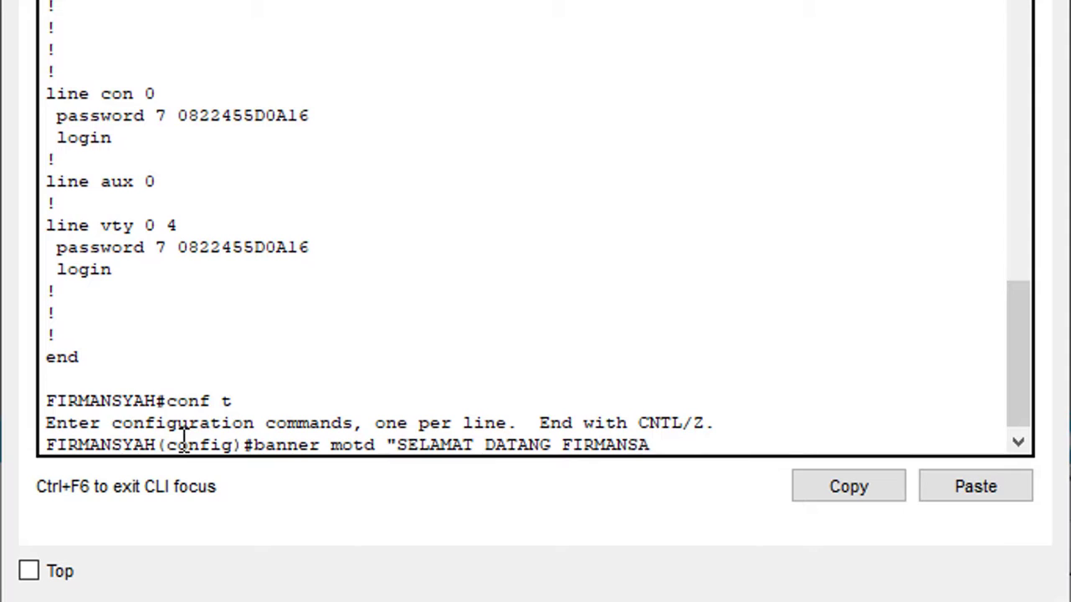
pyautogui.press('BackSpace')
pyautogui.write('YAH"')
pyautogui.press('Return')
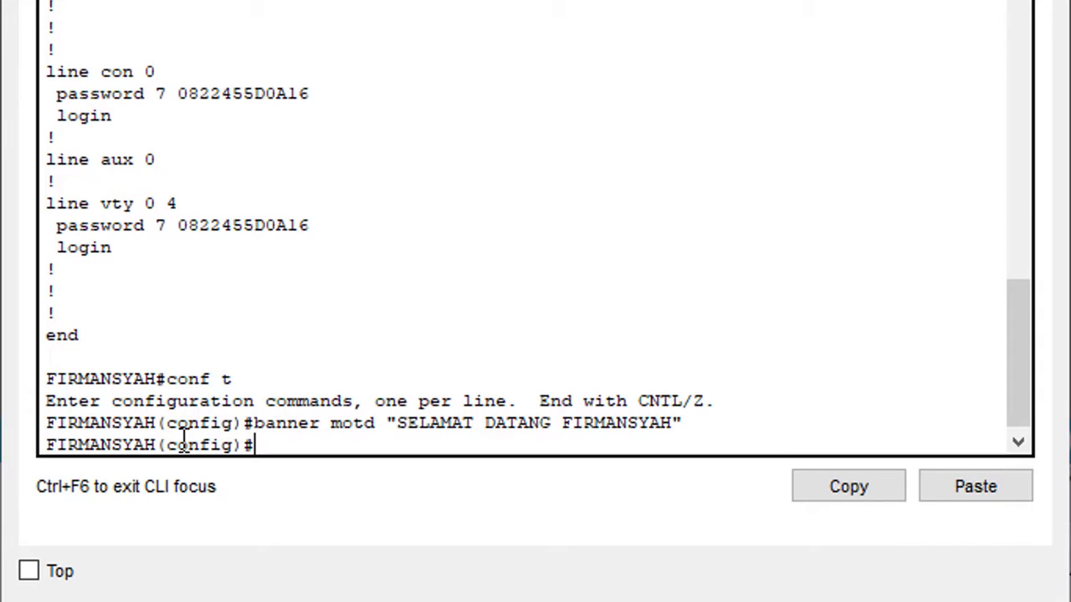
# Start the interface command for GigabitEthernet0/0 with int g0/0.
pyautogui.write('int g0/0')
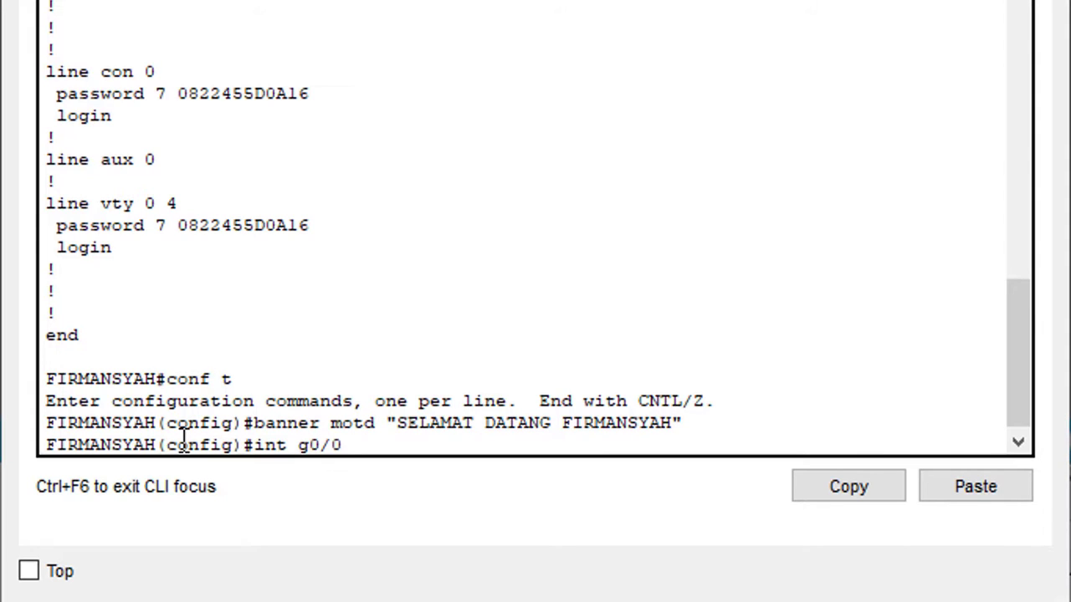
# Assign 192.168.10.1 255.255.255.0 to G0/0 and bring it up with no shut.
pyautogui.press('Return')
pyautogui.write('ip a')
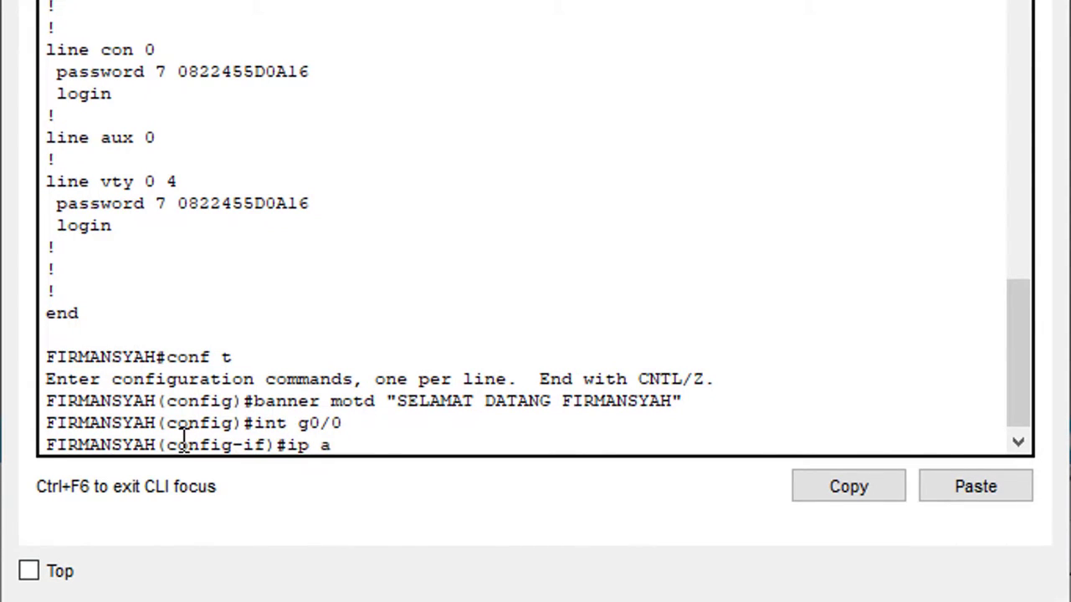
pyautogui.write('ddress 192.16')
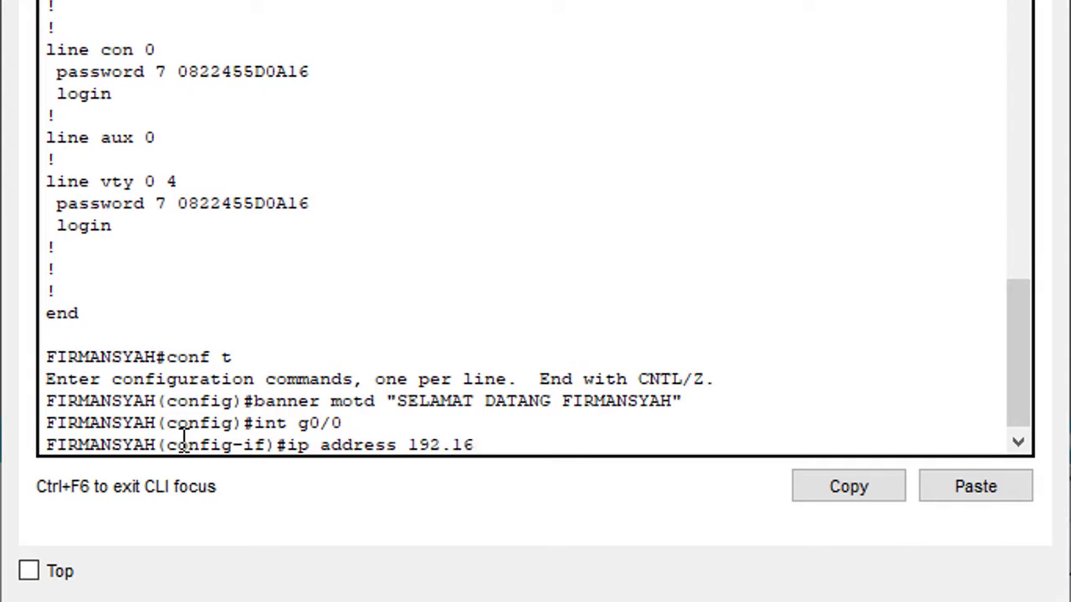
pyautogui.write('8.10.1')
pyautogui.write('255.255')
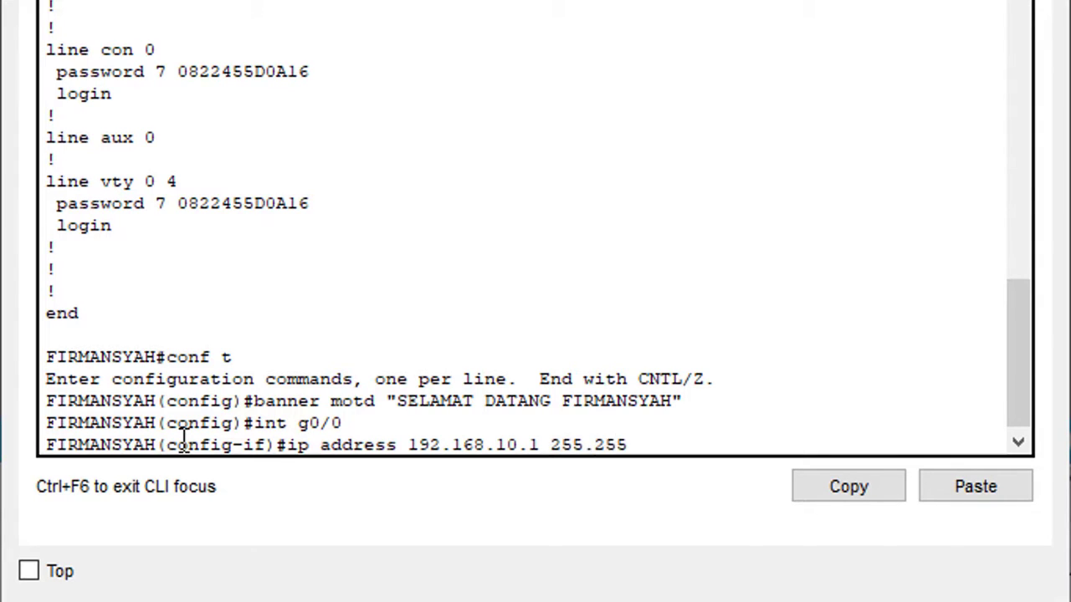
pyautogui.write('.255.0')
pyautogui.press('Return')
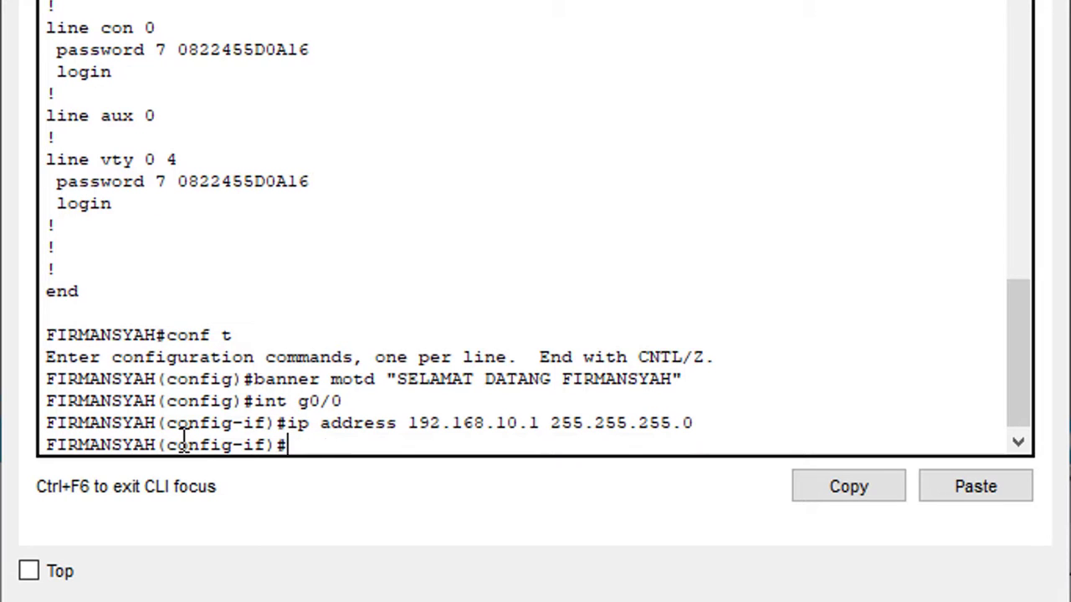
pyautogui.write('no shut')
pyautogui.press('Return')
pyautogui.press('Return')
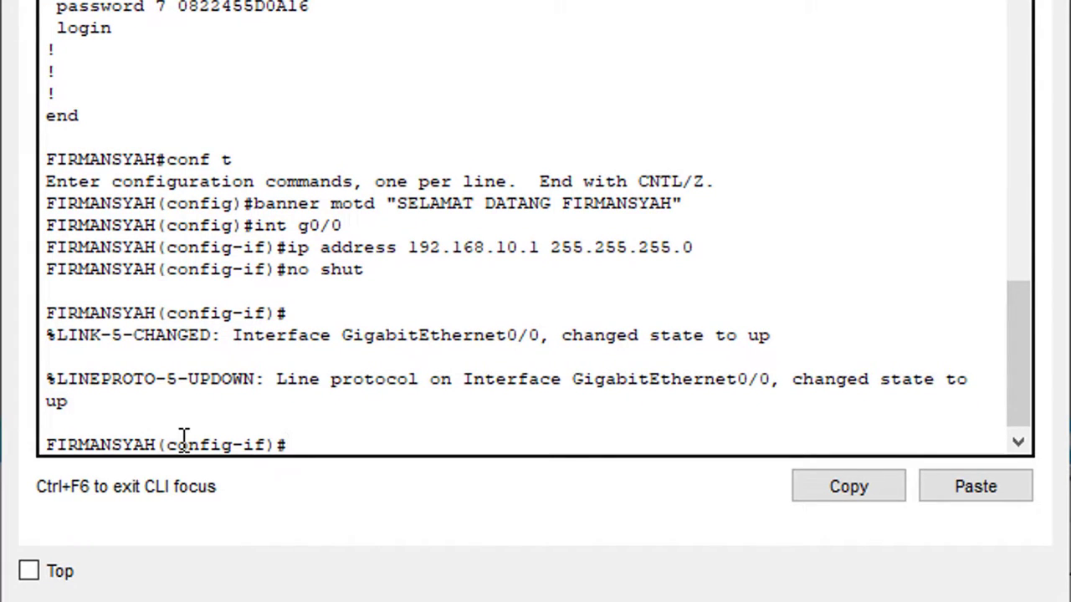
# Leave G0/0 and switch to configuring GigabitEthernet0/1.
pyautogui.write('exit')
pyautogui.press('Return')
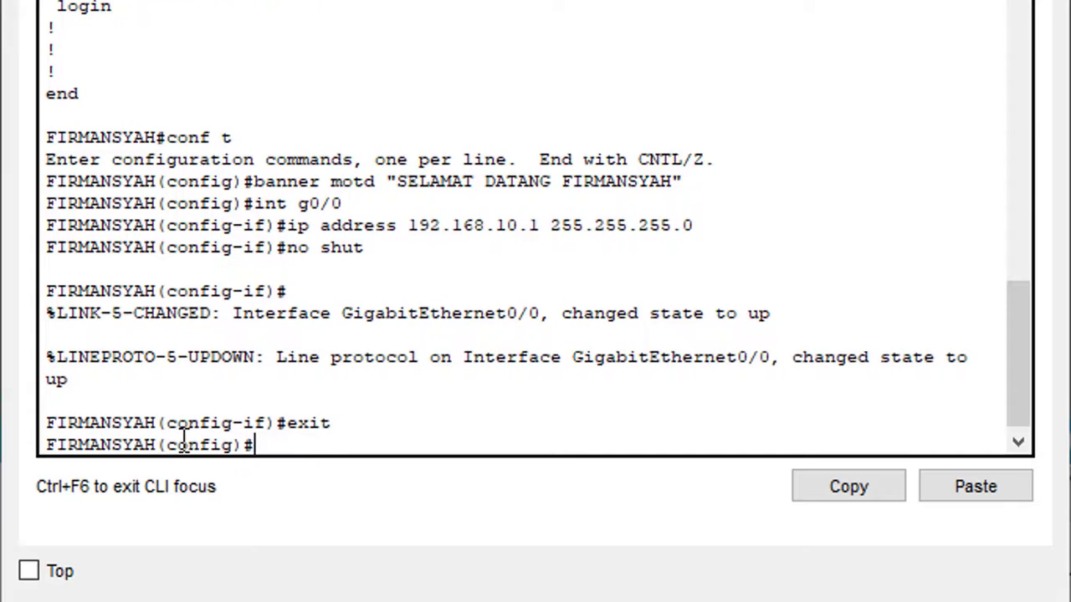
pyautogui.write('int g0/1')
pyautogui.press('Return')
# Assign 192.168.11.1 255.255.255.0 to G0/1, run no shut, and exit to global configuration.
pyautogui.write('ip')
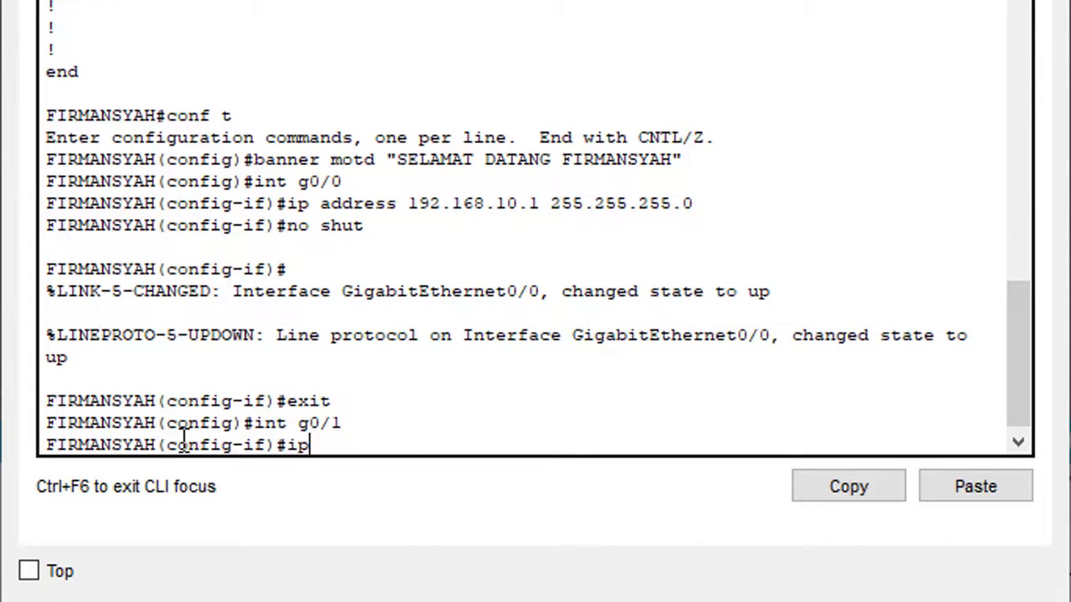
pyautogui.write(' address')
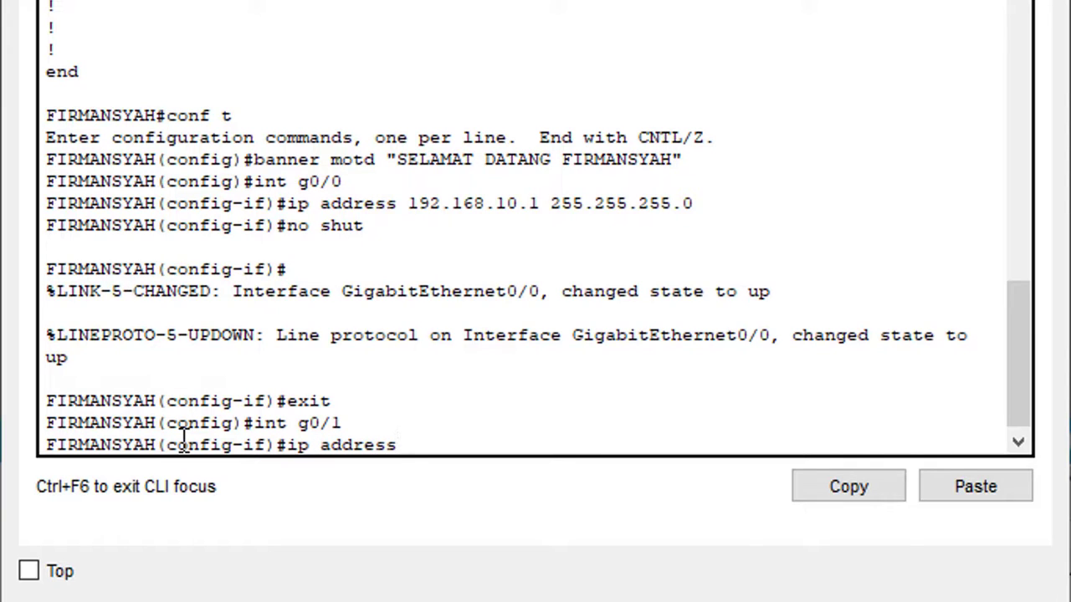
pyautogui.write(' 192.168.11')
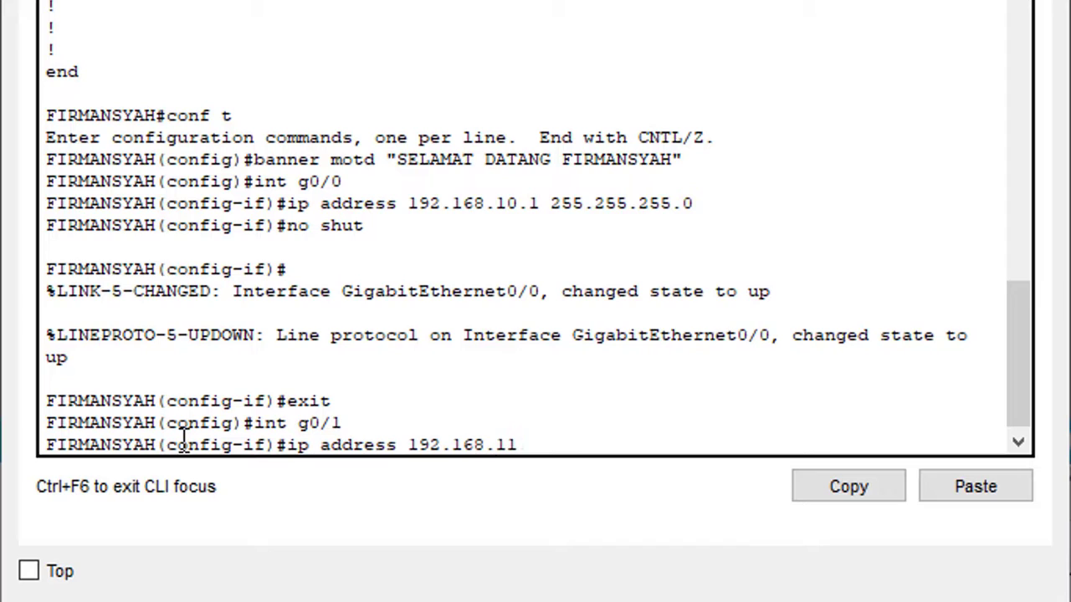
pyautogui.write('.1 255.255.2')
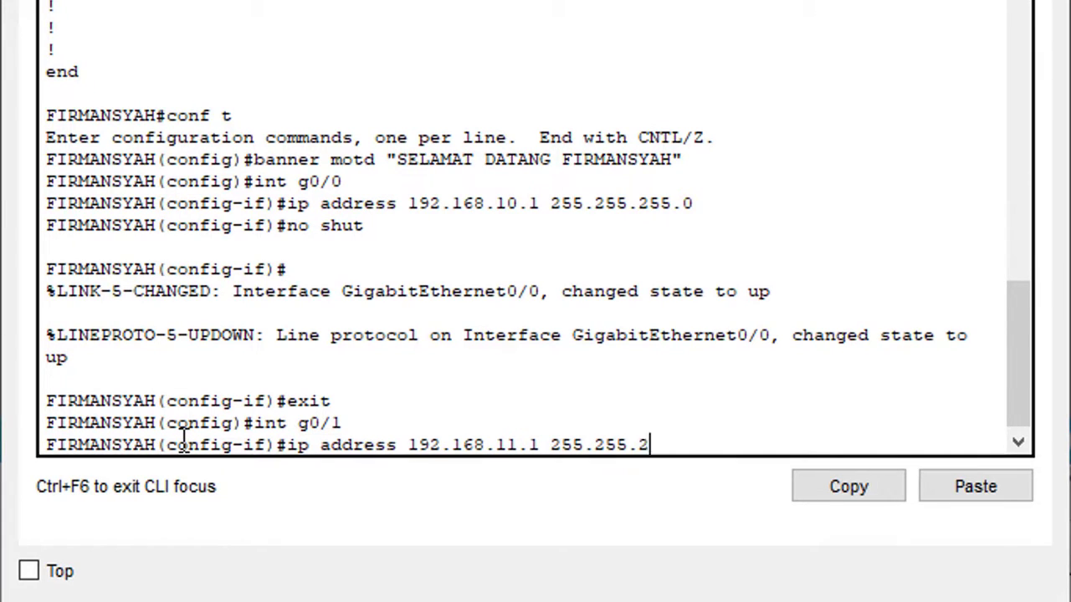
pyautogui.write('55.0')
pyautogui.press('Return')
pyautogui.write('no shut')
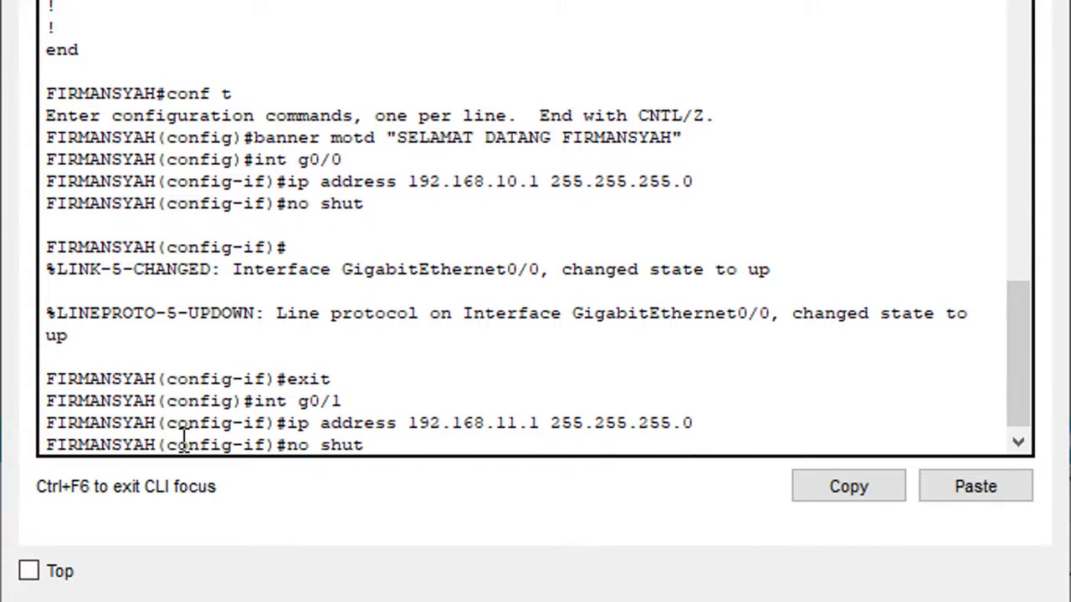
pyautogui.press('Return')
pyautogui.write('ex')
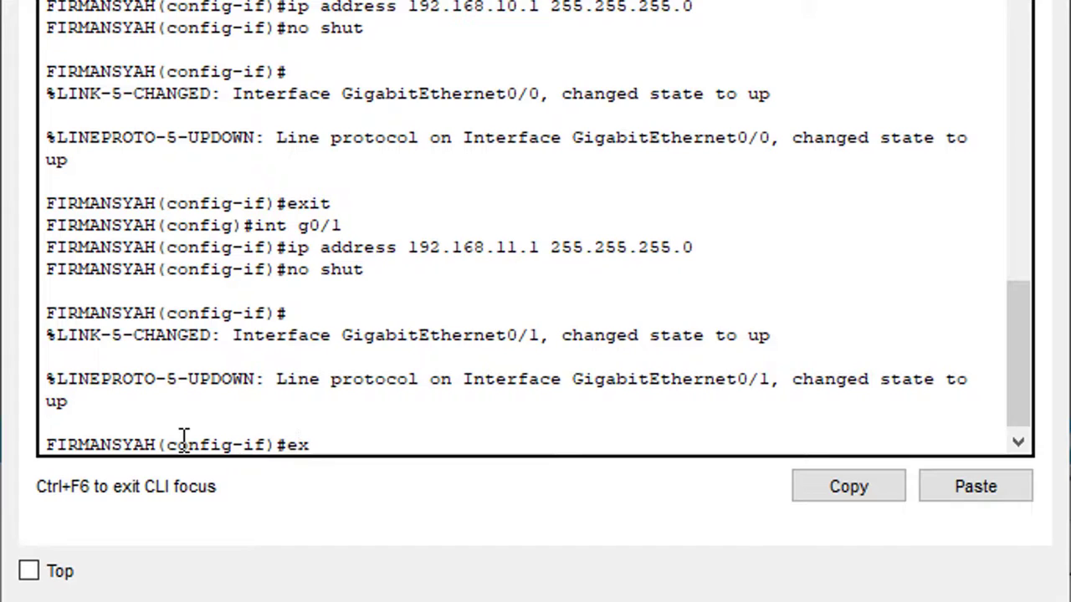
pyautogui.press('Return')
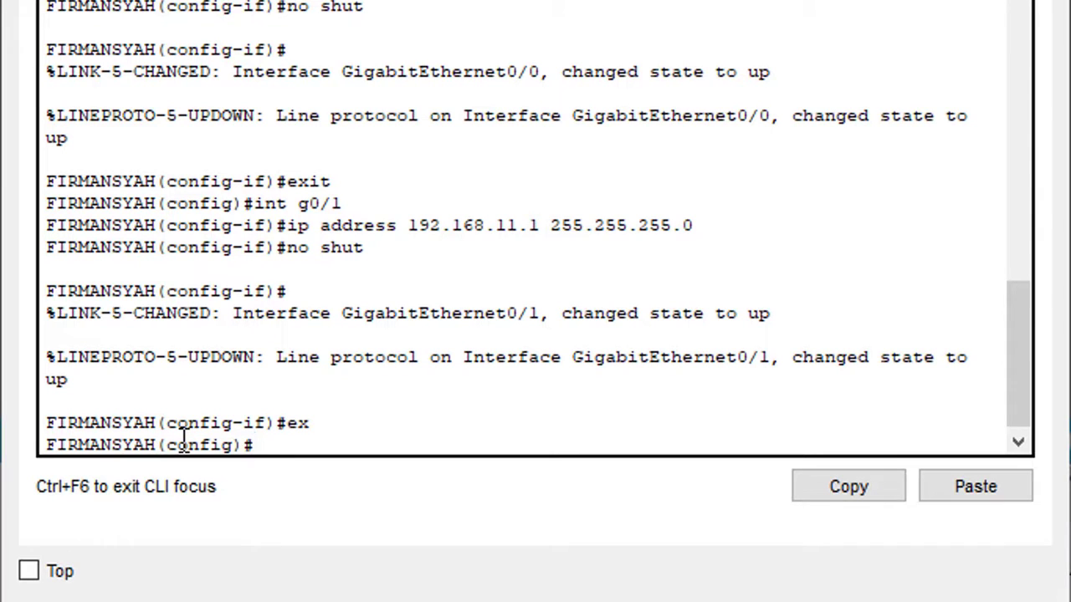
# Exclude 192.168.11.1–192.168.11.40 from DHCP assignment with ip dhcp excluded-address.
pyautogui.write('ip dhc')
pyautogui.press('Tab')
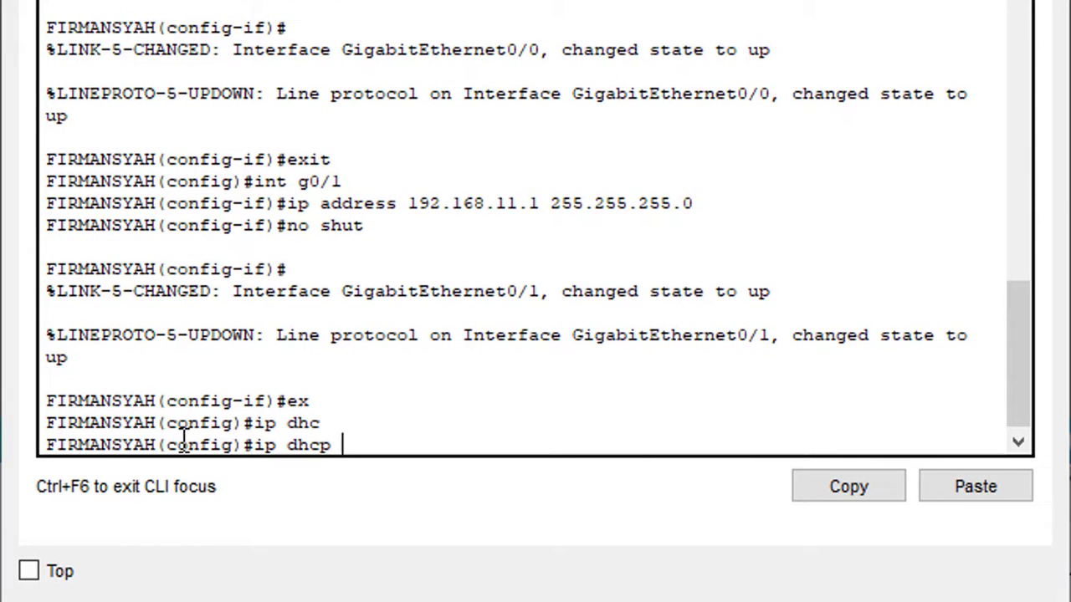
pyautogui.write('ex')
pyautogui.press('Tab')
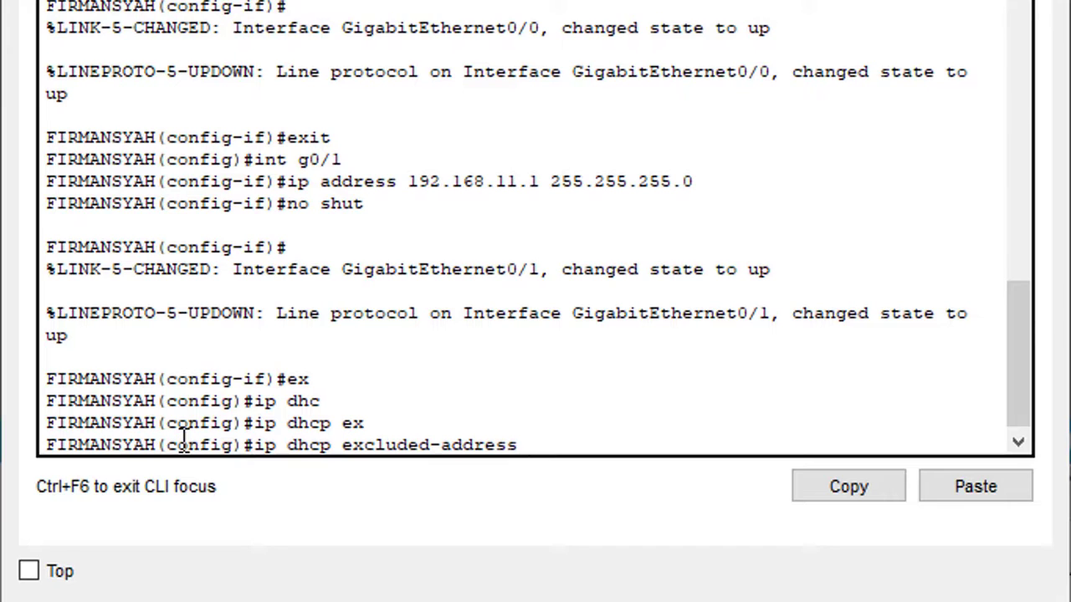
pyautogui.write('192.168.1')
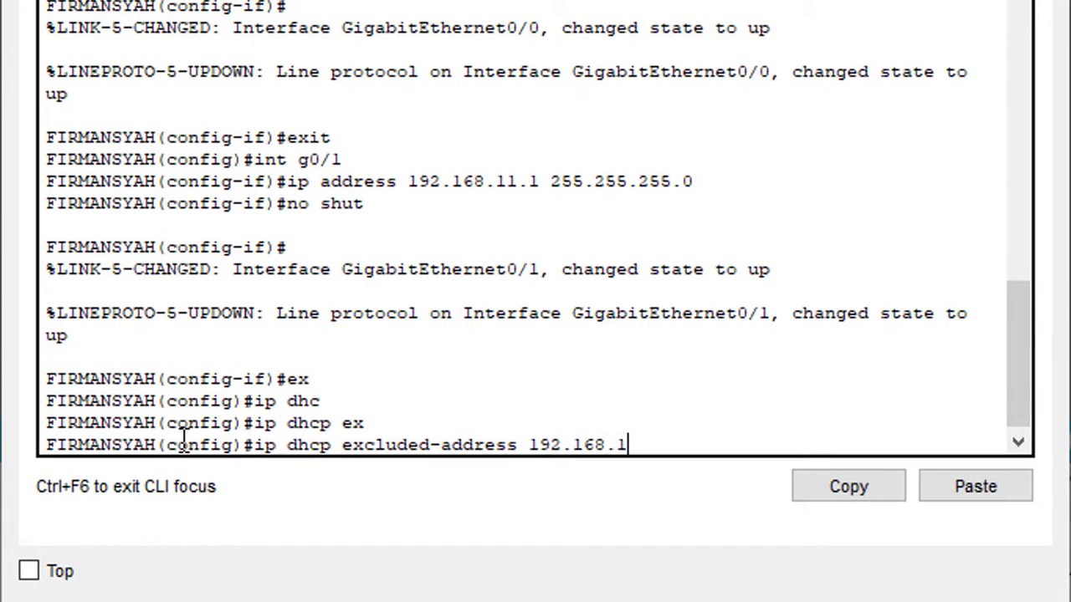
pyautogui.write('1.1 192.168')
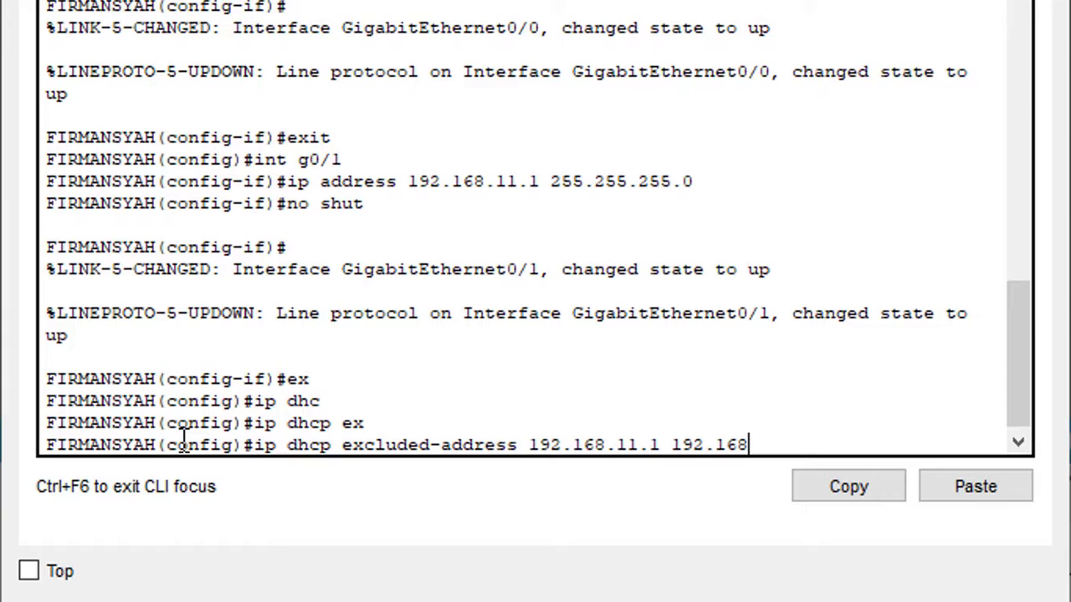
pyautogui.write('.11.40')
pyautogui.press('Return')
# Edit the recalled command to also exclude 192.168.11.150–192.168.11.254.
pyautogui.press('Up')
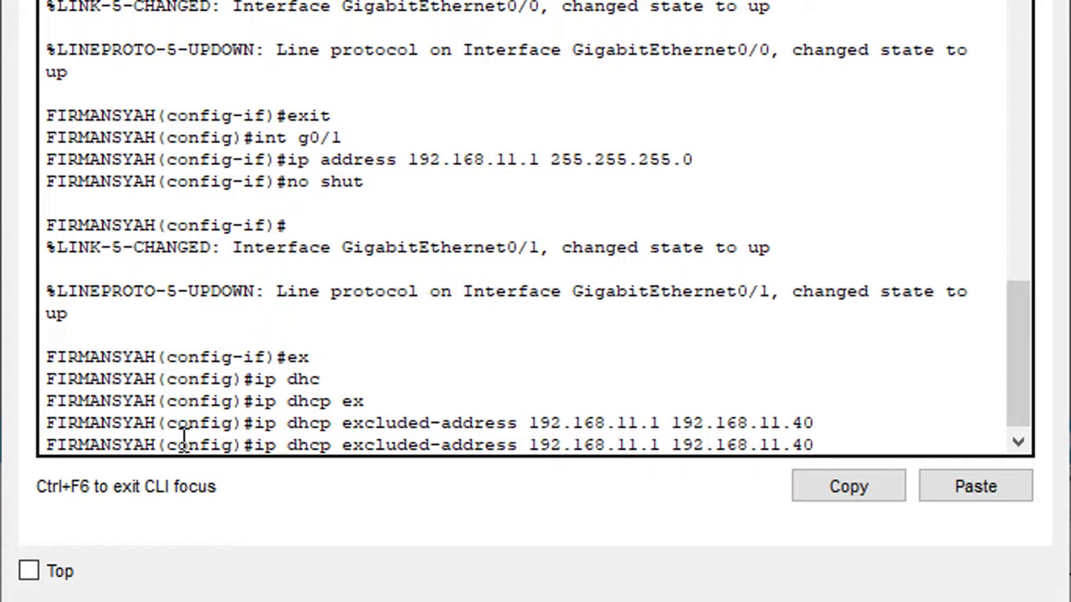
pyautogui.press('BackSpace')
pyautogui.press('BackSpace')
pyautogui.write('254')
pyautogui.press('Left')
pyautogui.press('Left')
pyautogui.press('Left')
pyautogui.press('Left')
pyautogui.press('Left')
pyautogui.press('Left')
pyautogui.press('Left')
pyautogui.press('Left')
pyautogui.press('Left')
pyautogui.press('Left')
pyautogui.press('Left')
pyautogui.press('Left')
pyautogui.press('Left')
pyautogui.press('Left')
pyautogui.press('Left')
pyautogui.press('Left')
pyautogui.write('50')
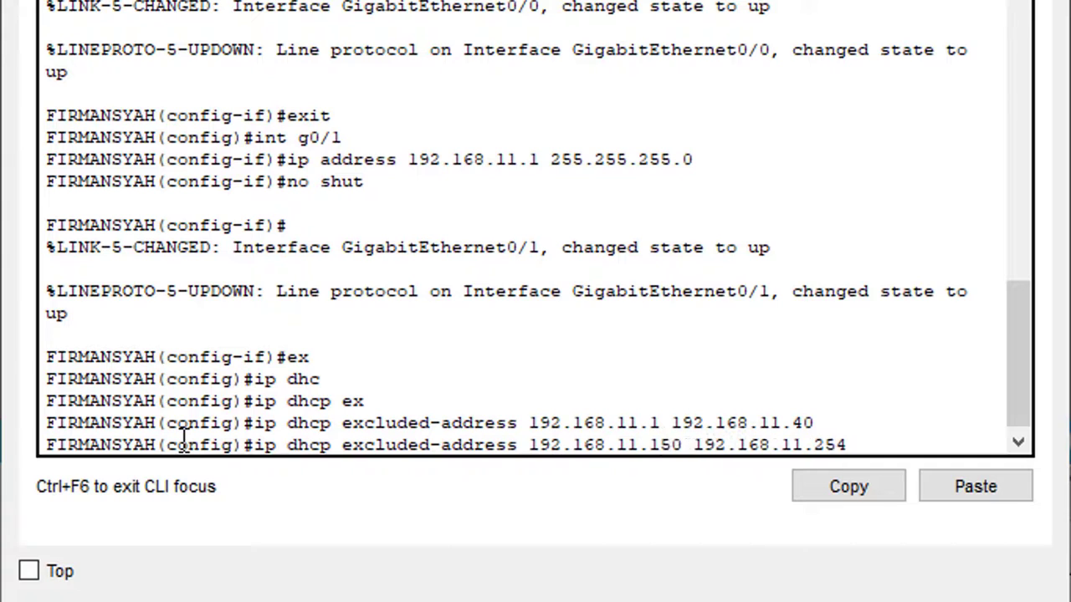
pyautogui.press('Return')
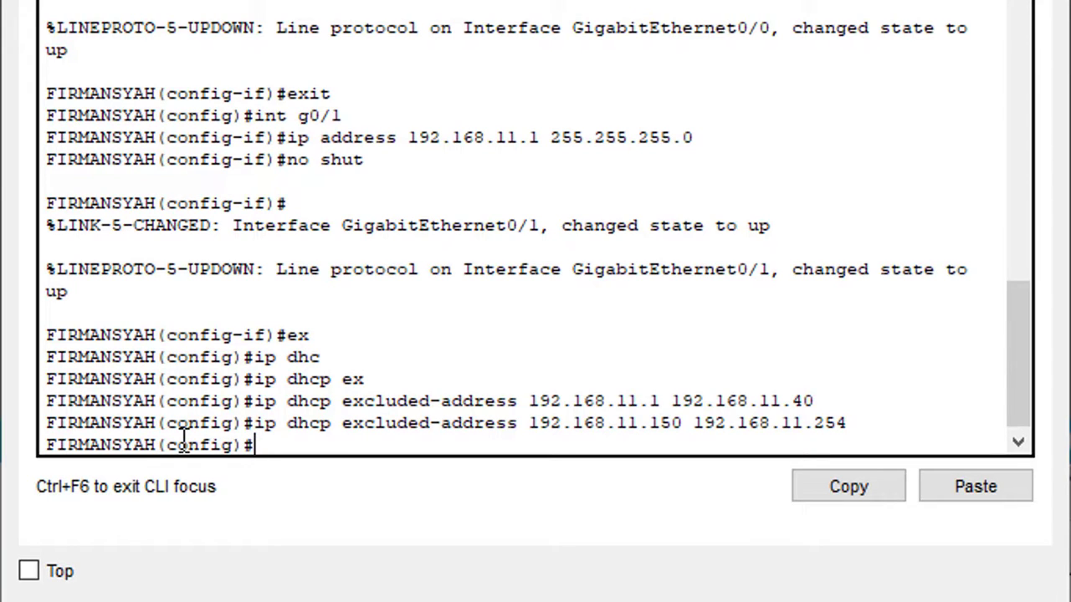
# Create DHCP pool JARINGAN-KOMPUTER with network 192.168.11.0 255.255.255.0.
pyautogui.write('ip dhcp')
pyautogui.press('Tab')
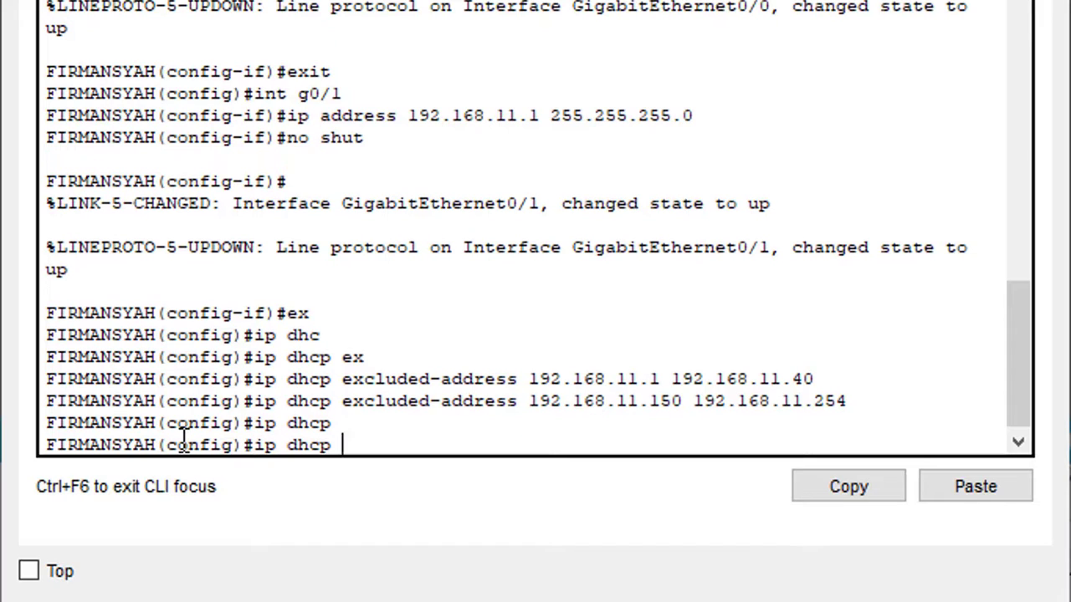
pyautogui.write('pool JARING')
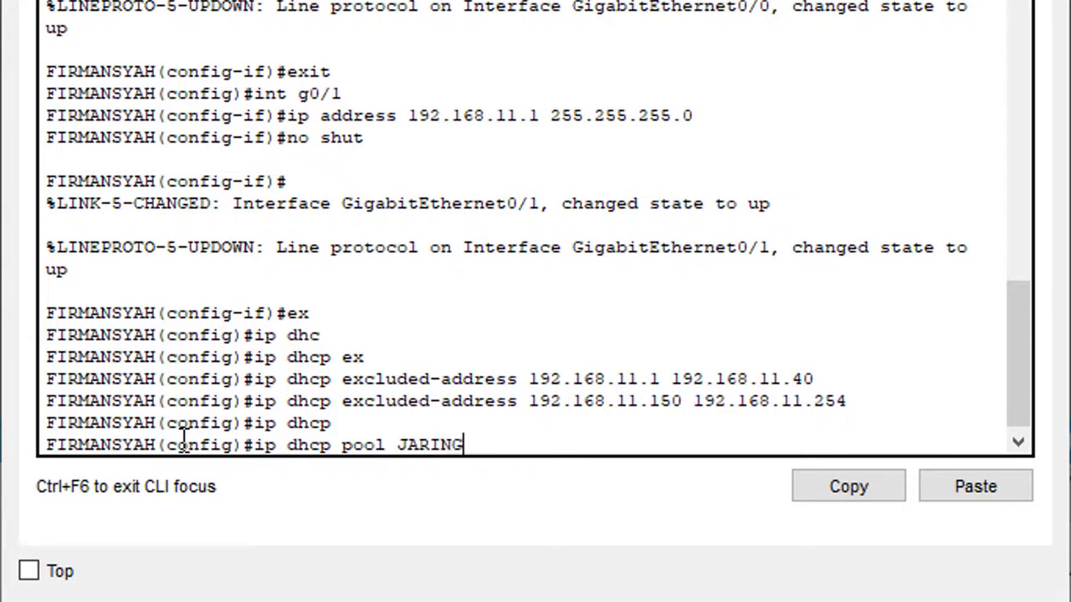
pyautogui.write('AN-KOMPUTER')
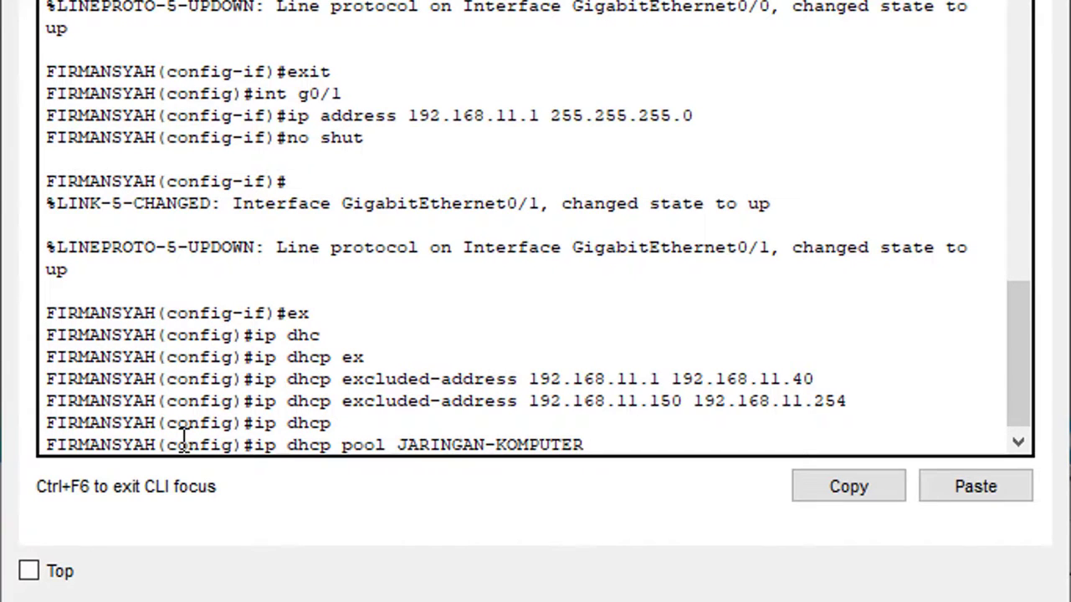
pyautogui.press('Return')
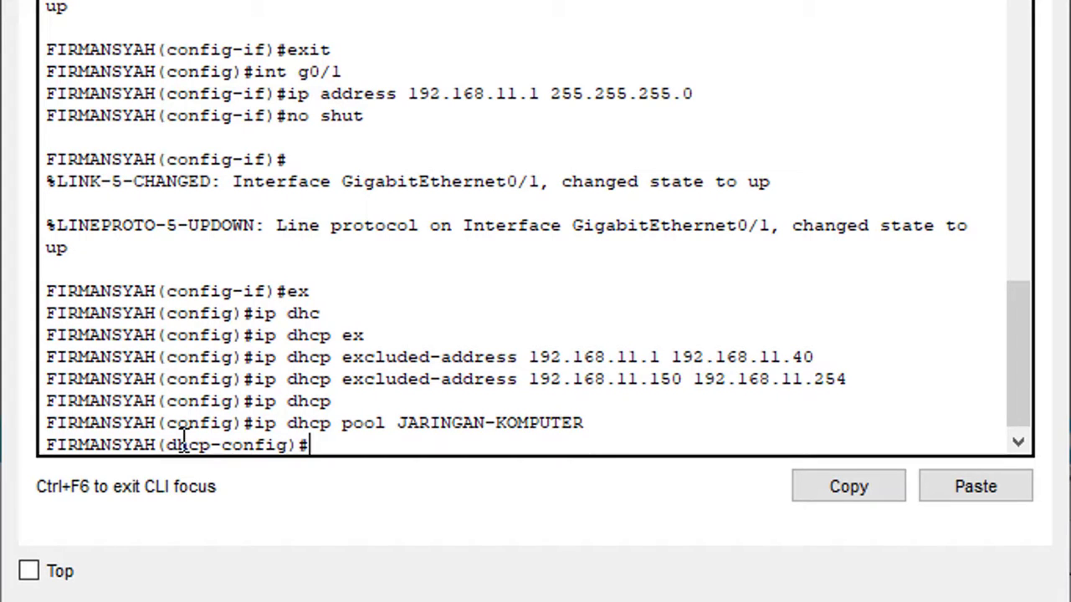
pyautogui.write('net')
pyautogui.press('Tab')
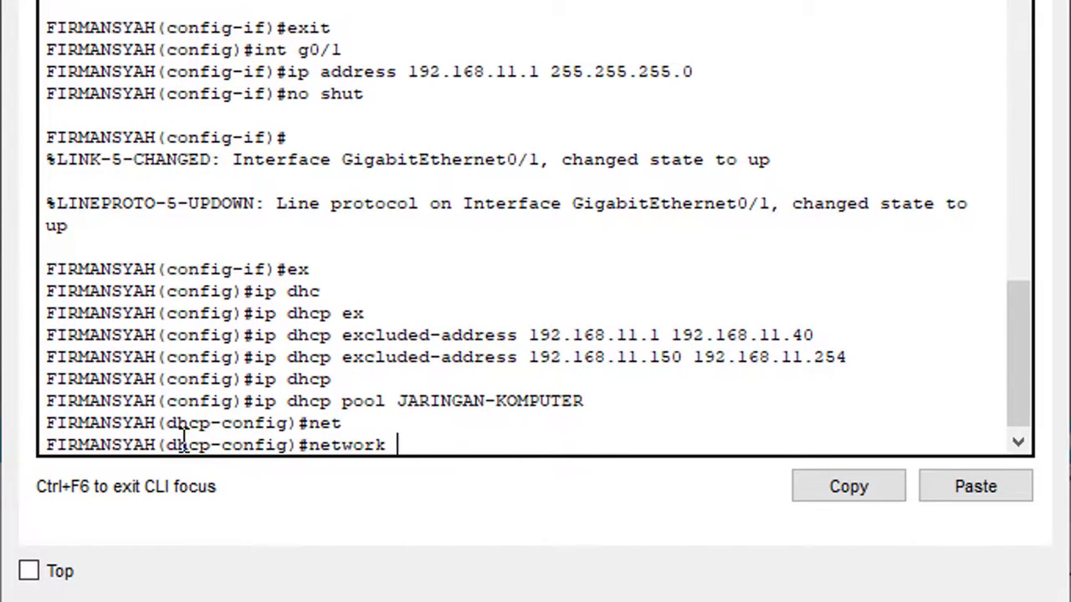
pyautogui.write('192')
pyautogui.write('.168')
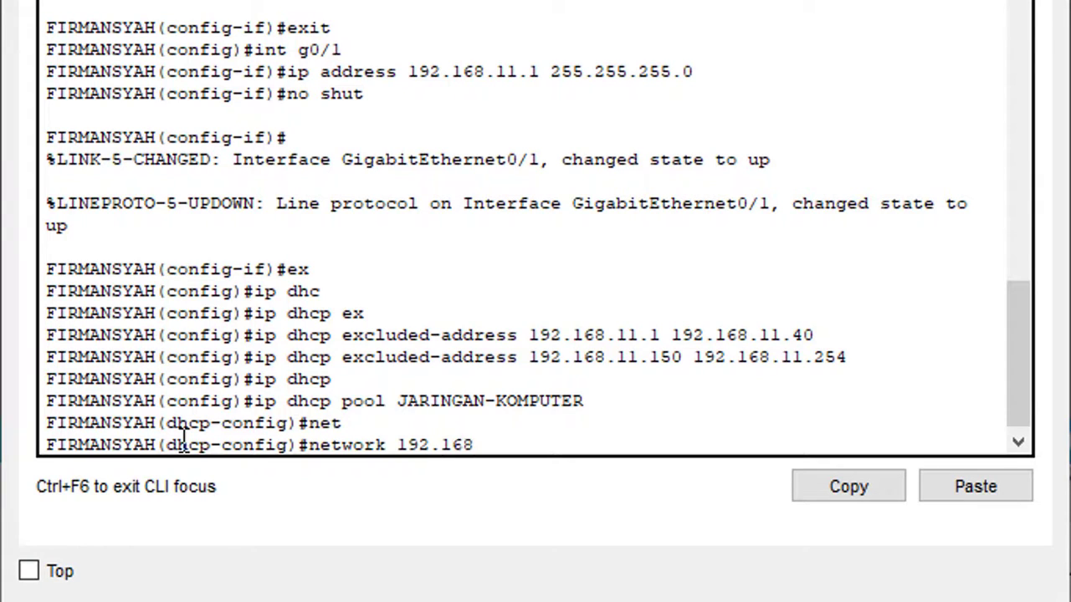
pyautogui.write('.11.0 255.25')
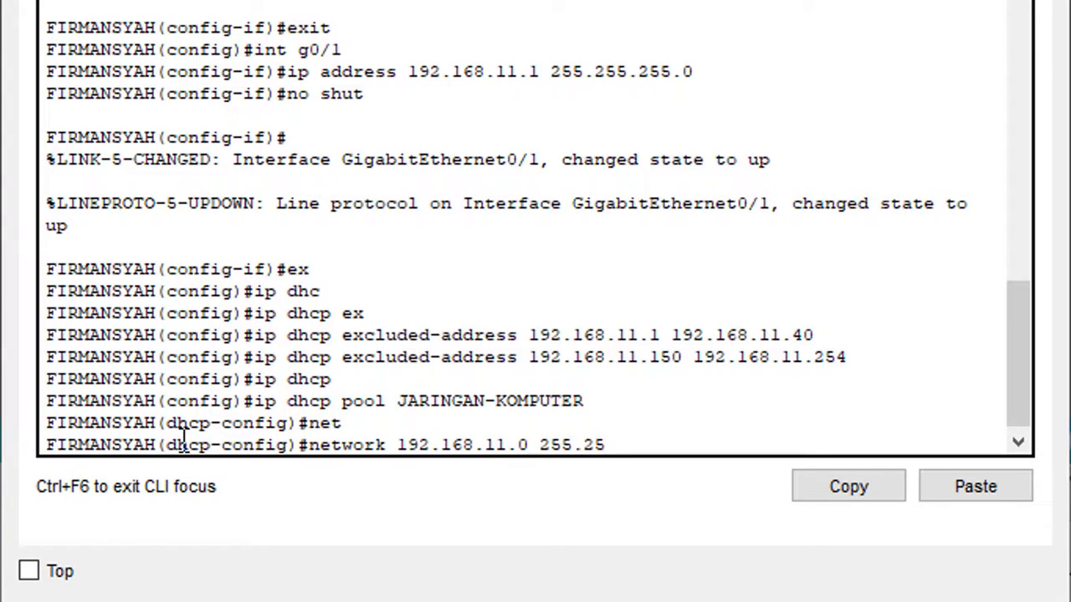
pyautogui.write('5.255.0')
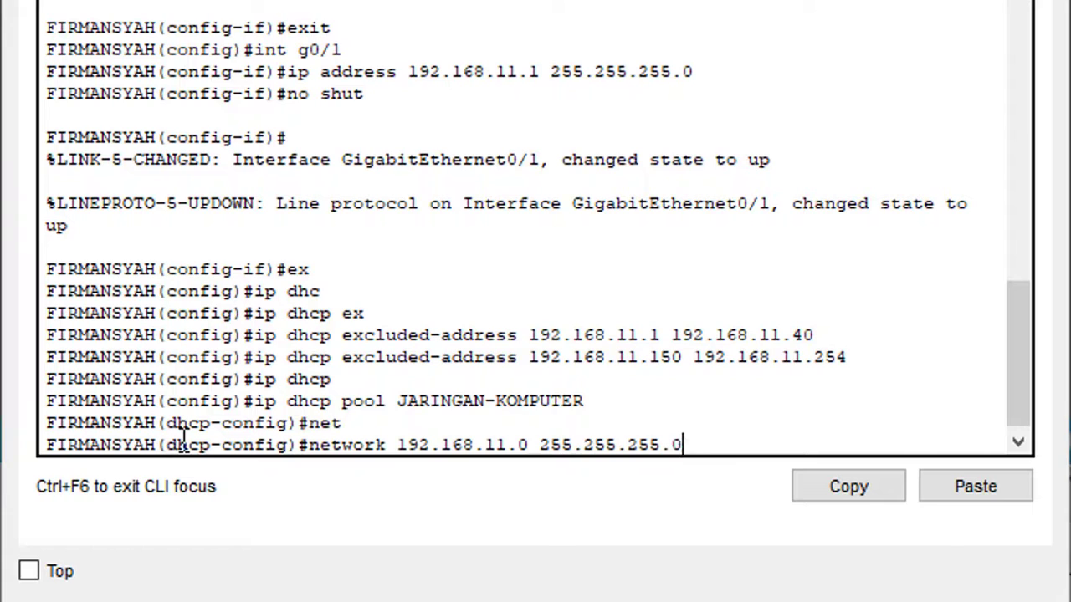
pyautogui.press('Return')
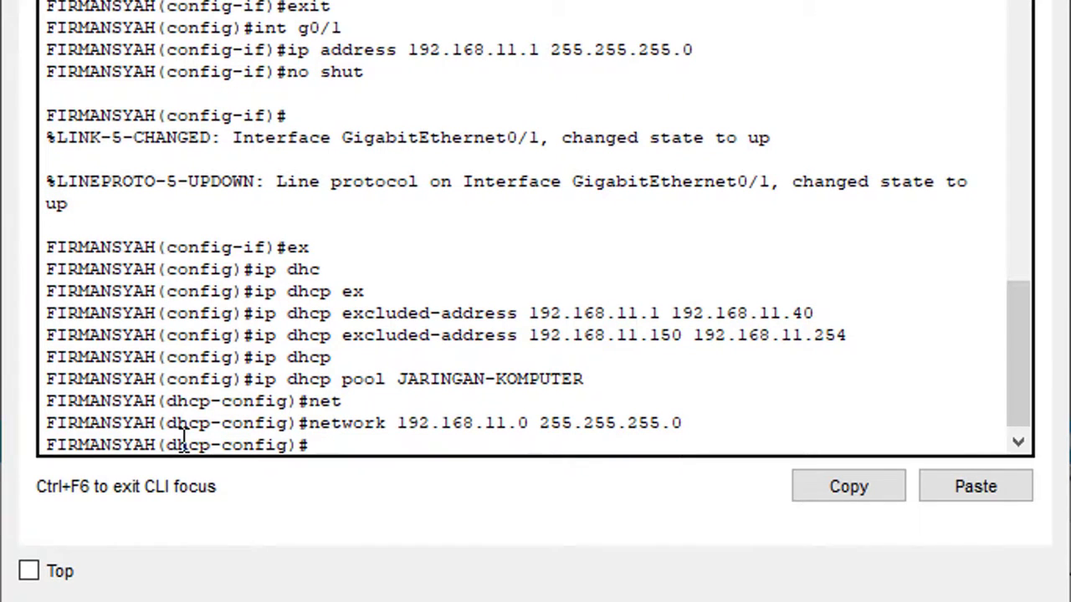
# Set the pool's default-router to 192.168.11.1 and exit pool configuration.
pyautogui.write('def')
pyautogui.press('Tab')
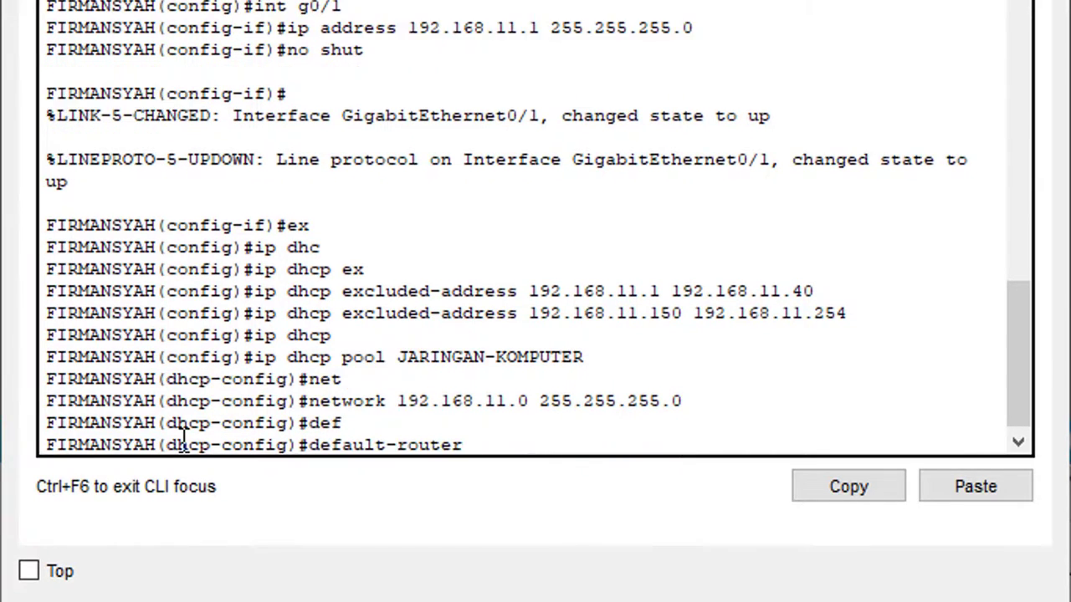
pyautogui.write('192.168')
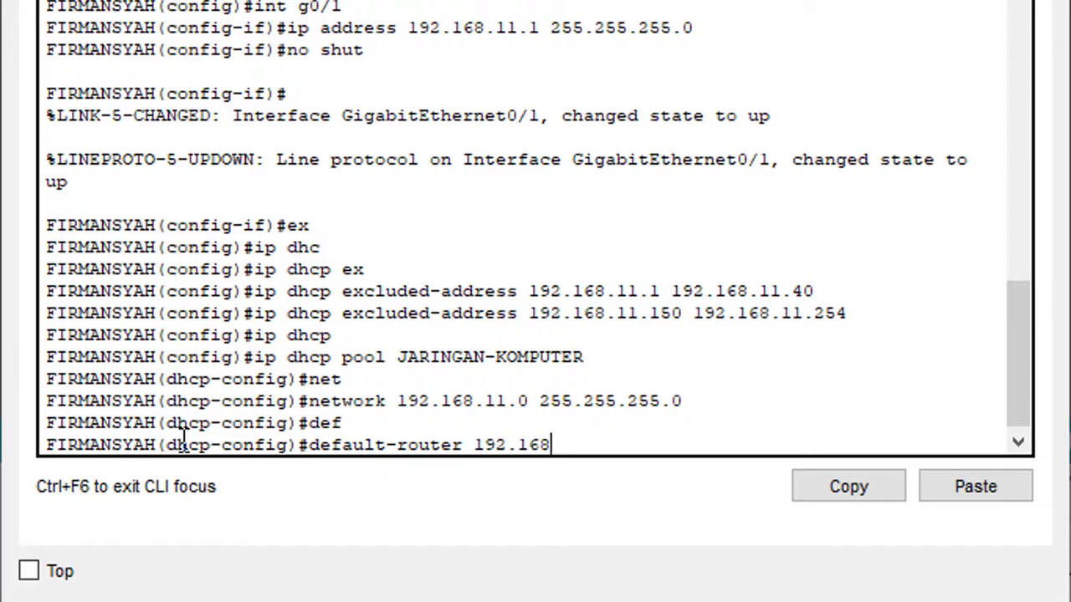
pyautogui.write('.11.1')
pyautogui.press('Return')
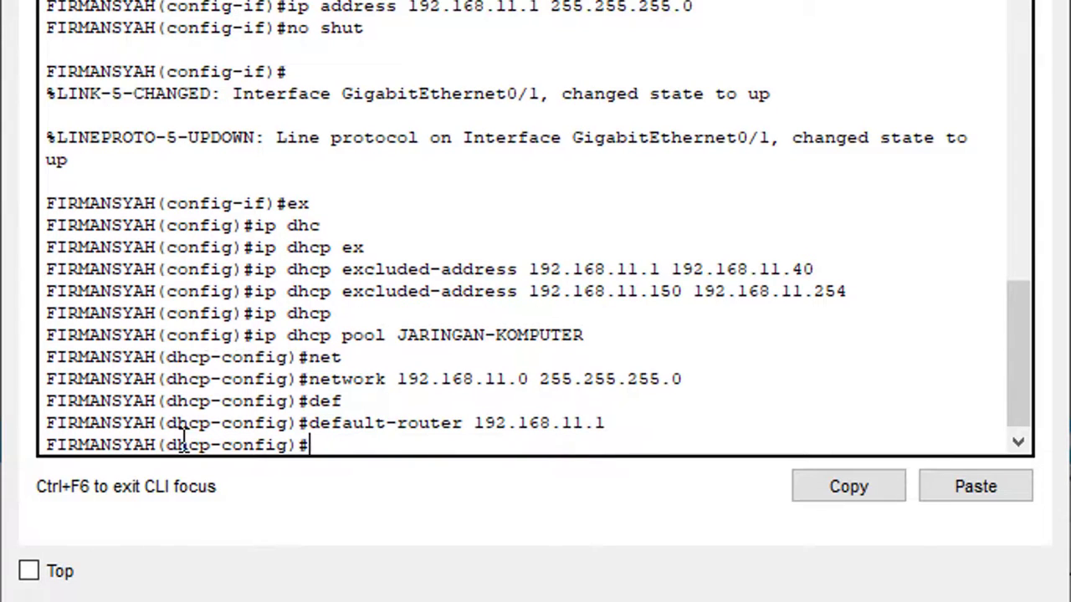
pyautogui.write('exit')
pyautogui.press('Return')
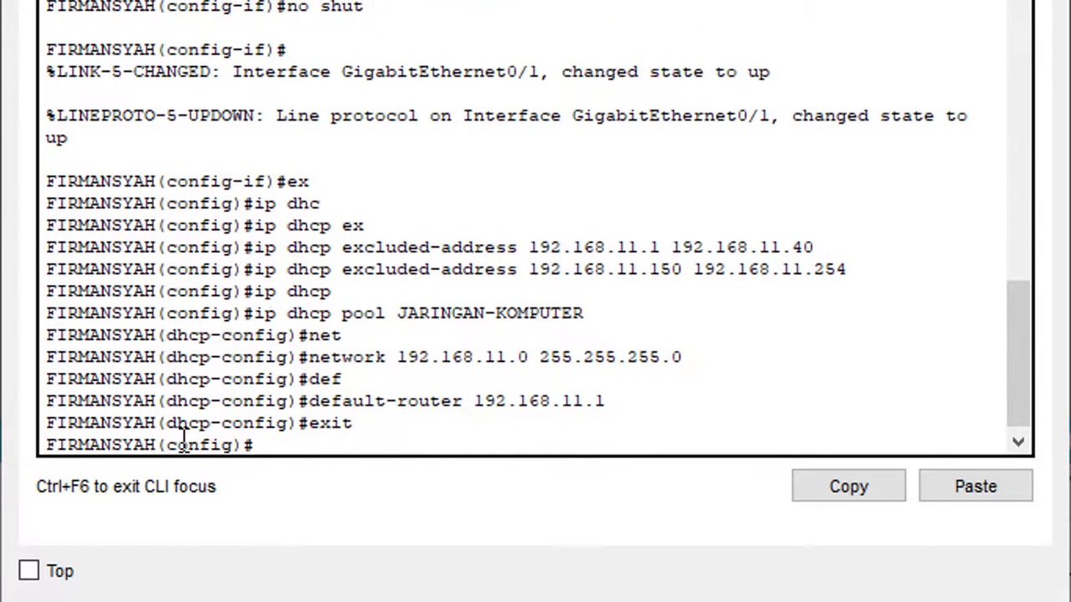
pyautogui.press('Return')
# Return to privileged EXEC with end and copy running-config to startup-config.
pyautogui.write('end')
pyautogui.press('Return')
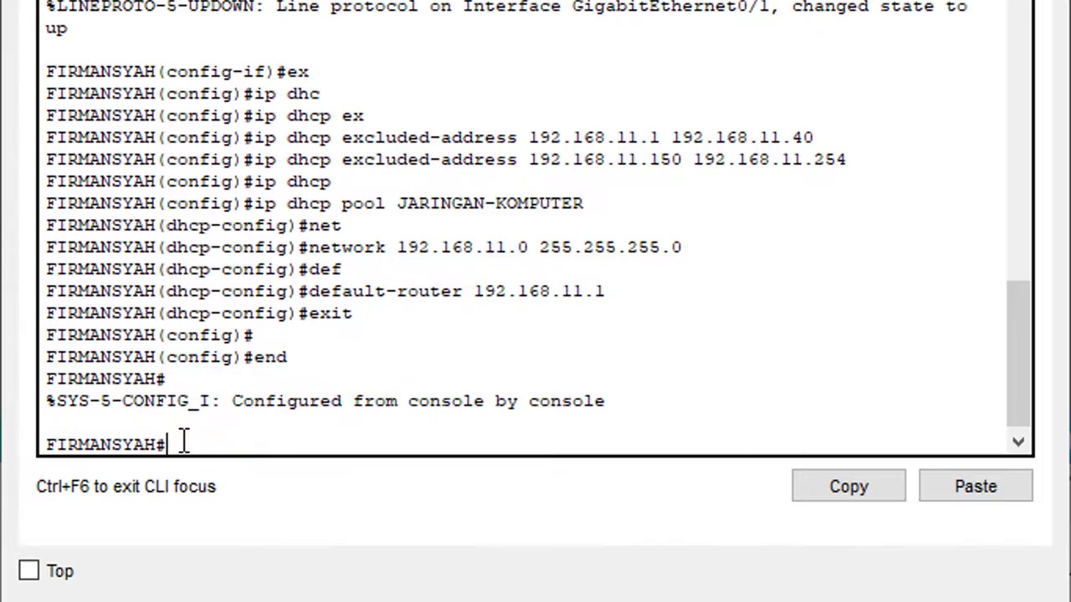
pyautogui.write('copy')
pyautogui.press('Tab')
pyautogui.write('ru')
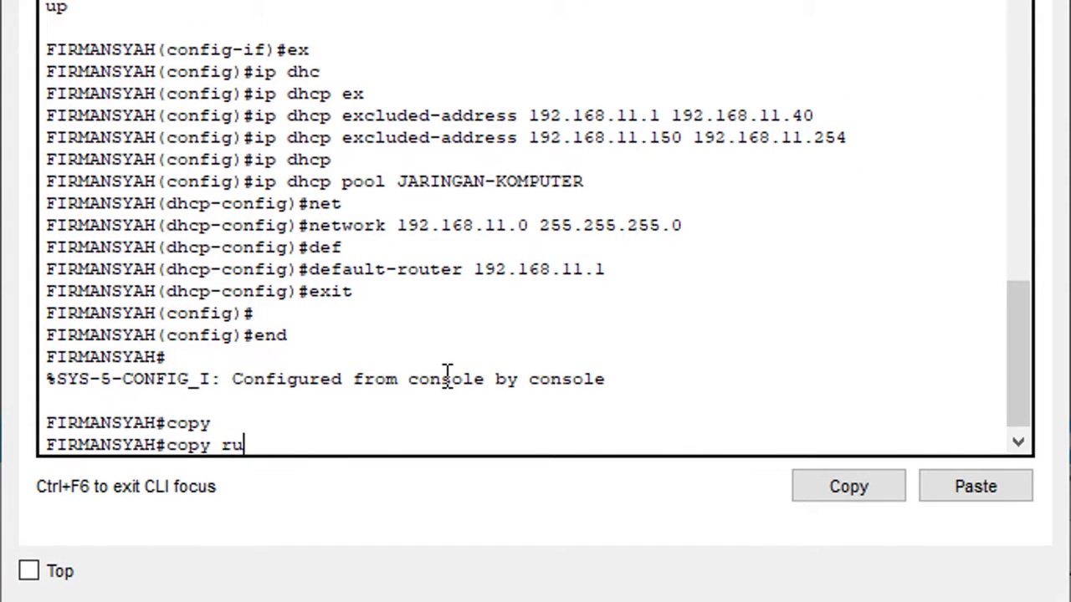
pyautogui.press('Tab')
pyautogui.write('st')
pyautogui.press('Tab')
pyautogui.press('Return')
pyautogui.press('Return')
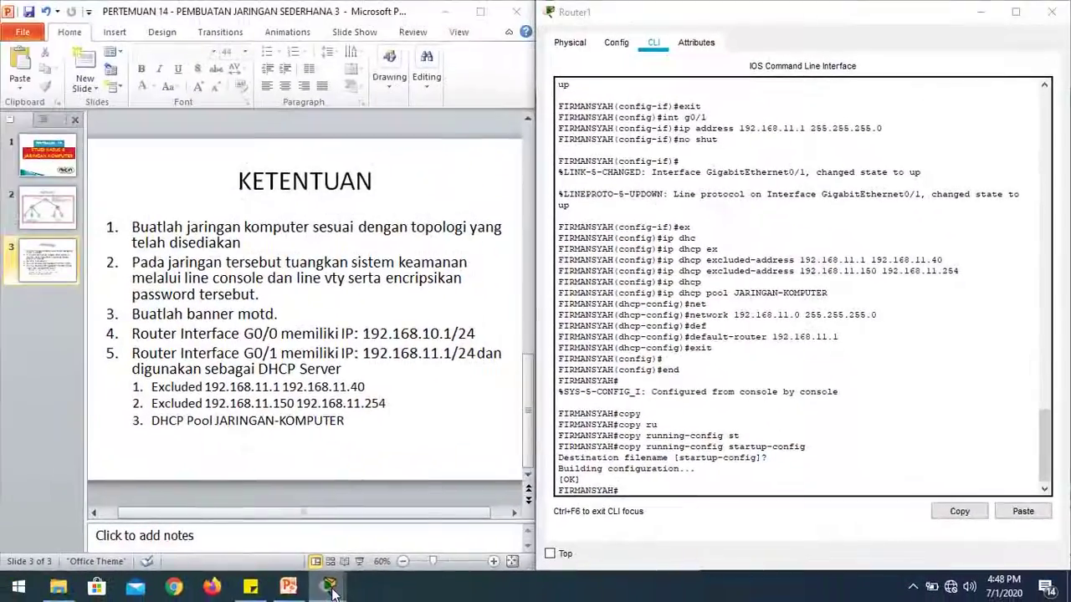
# Set PC3's IP Configuration to DHCP, receiving 192.168.11.41 with gateway 192.168.11.1.
pyautogui.moveTo(327, 586)
pyautogui.click(301, 532)
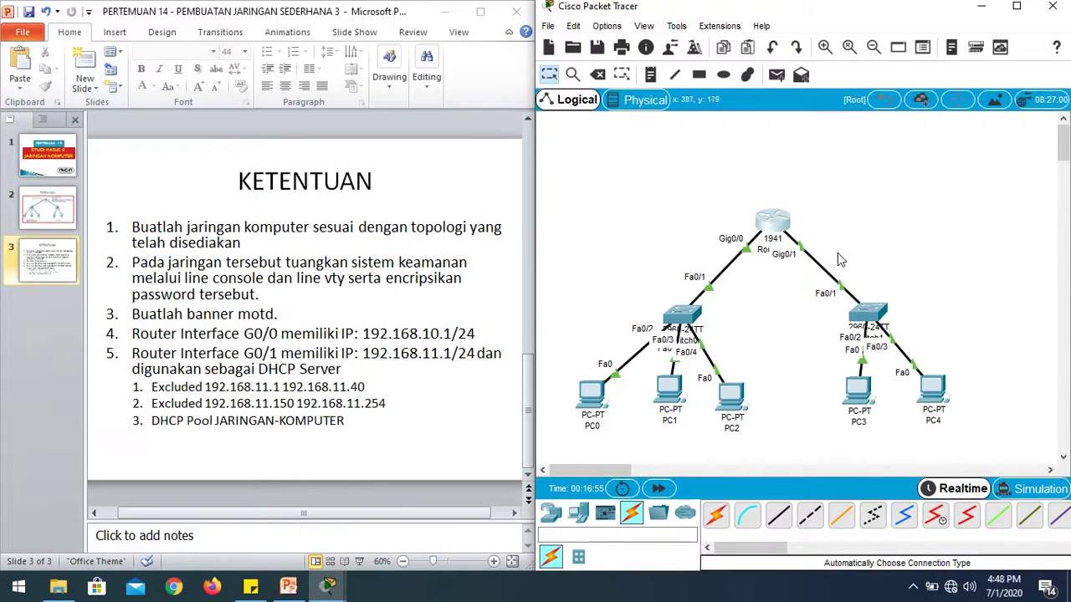
pyautogui.click(856, 399)
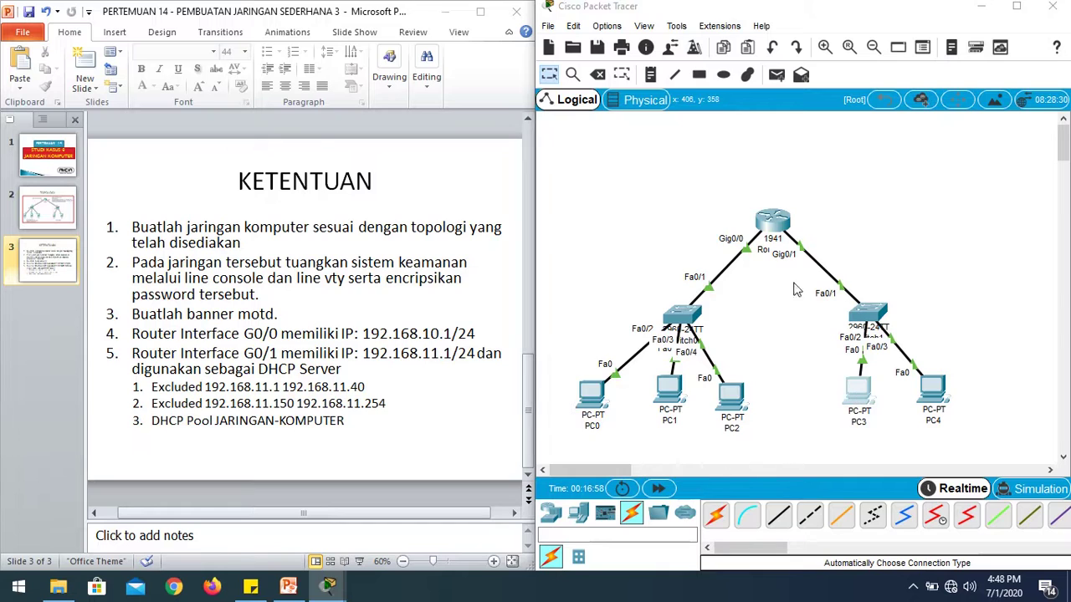
pyautogui.click(444, 102)
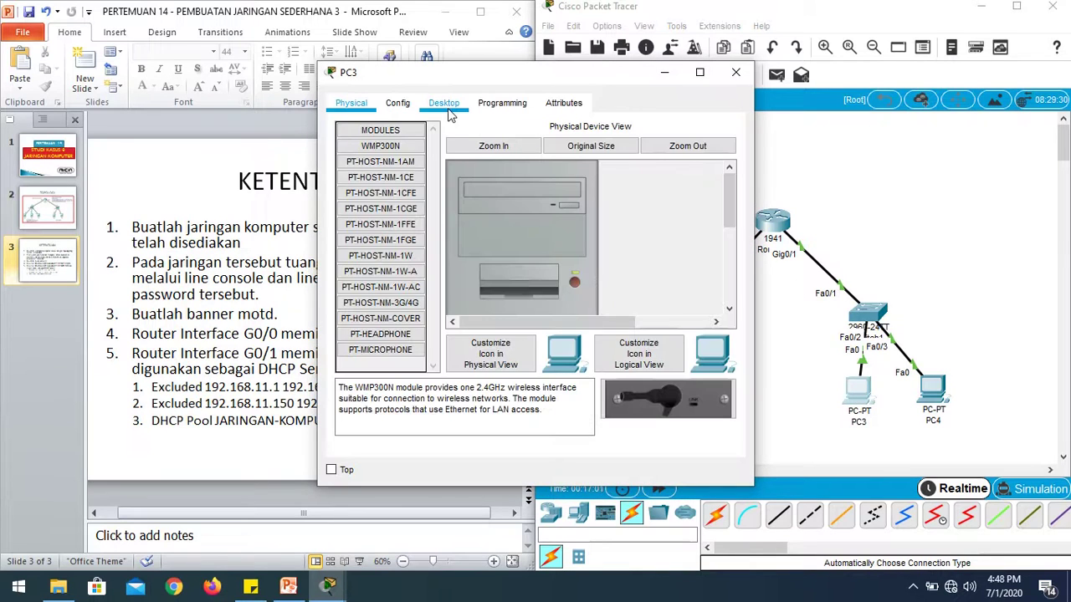
pyautogui.click(397, 163)
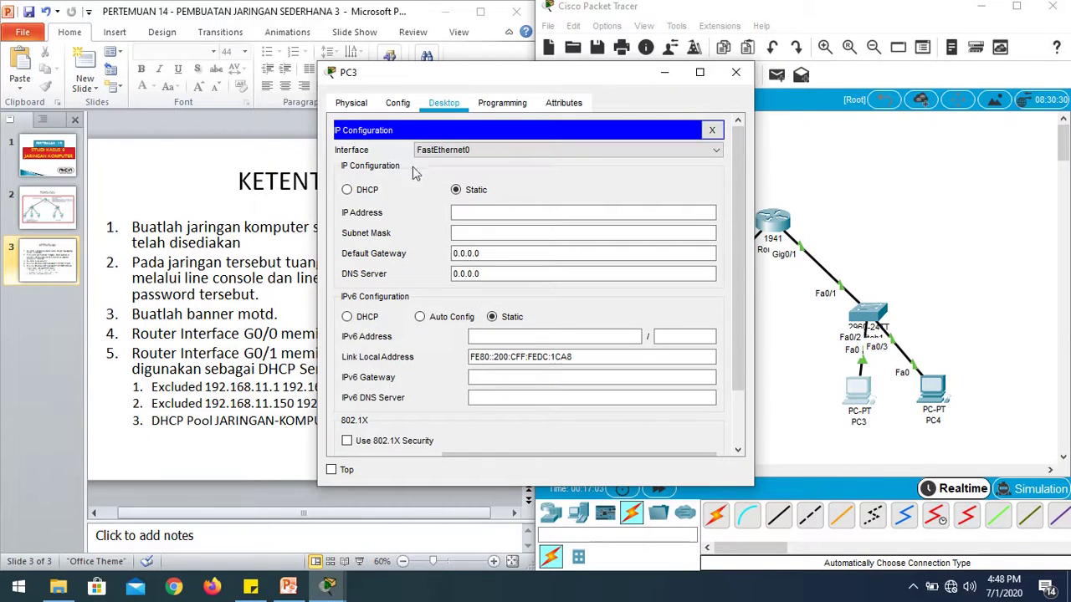
pyautogui.click(364, 189)
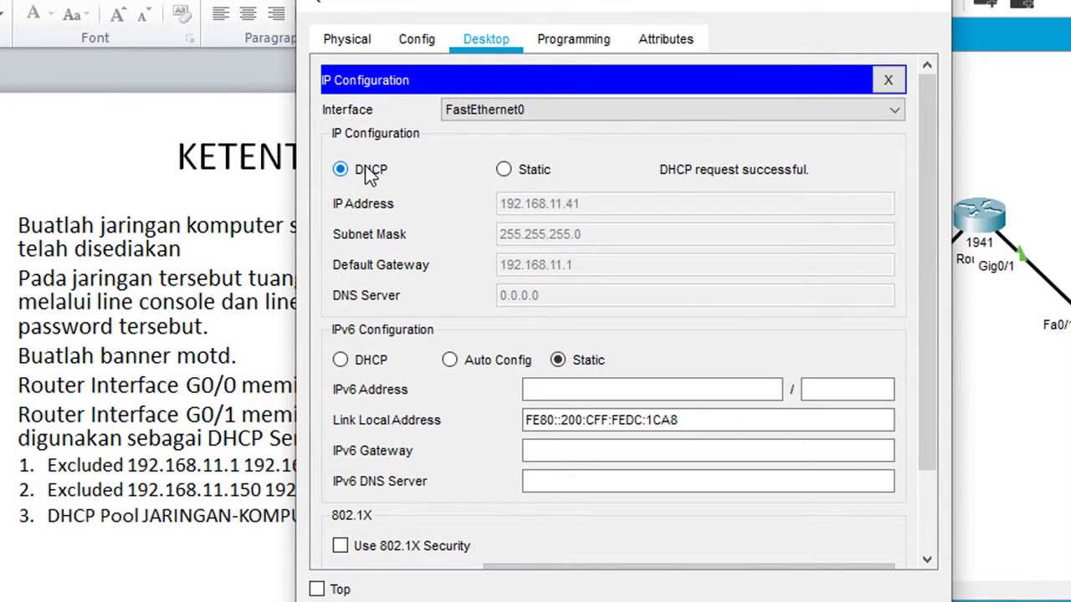
pyautogui.moveTo(581, 4); pyautogui.dragTo(708, 5)
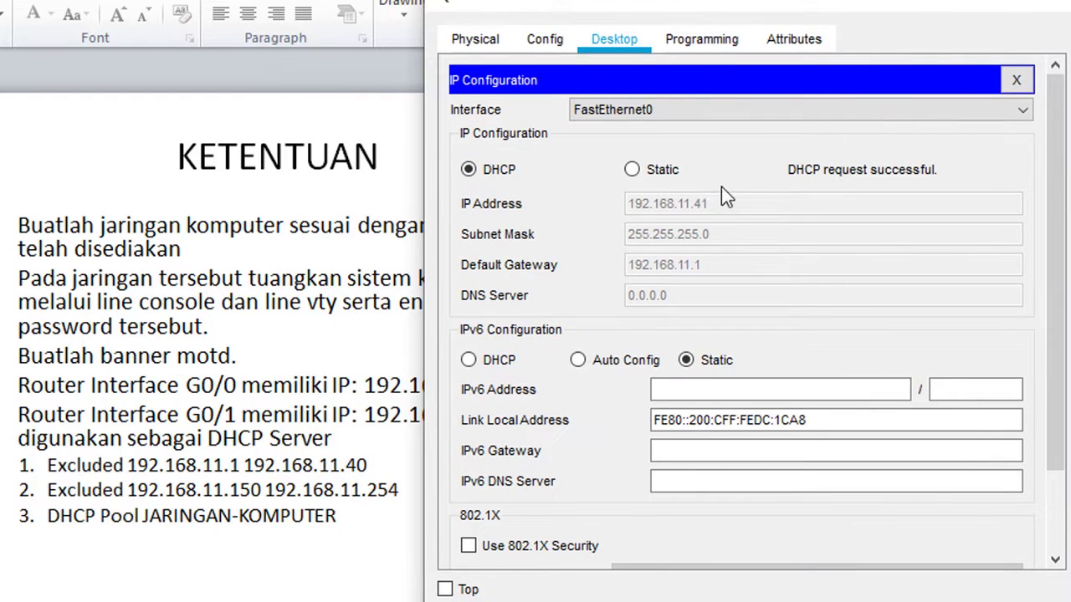